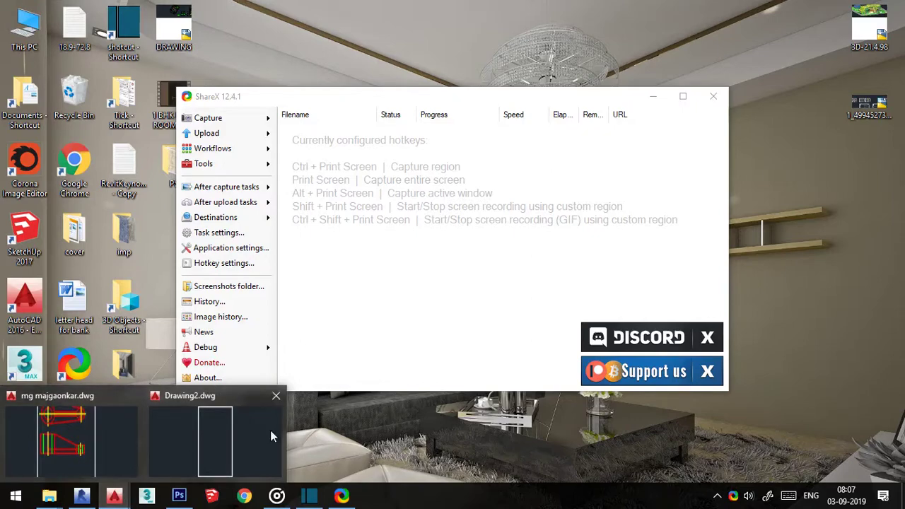
Bring the AutoCAD window holding Drawing2.dwg to the front from the taskbar preview
left_click(271, 436)
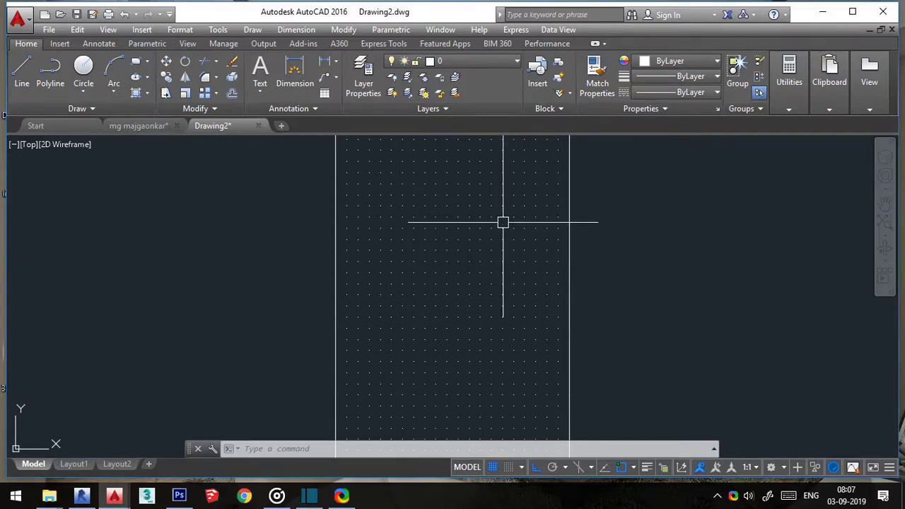
Open the Linetype Manager with LT, then reopen it from the Format menu
type("lt")
key("Return")
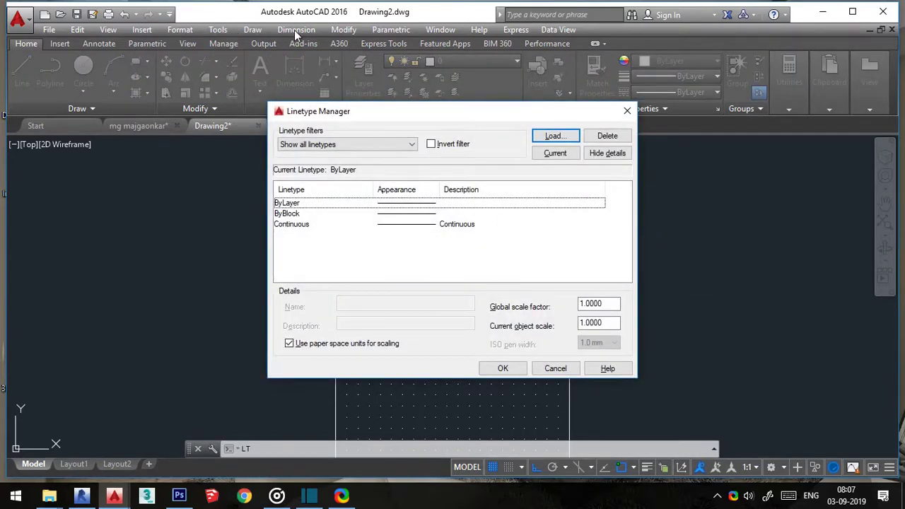
key("Escape")
left_click(179, 29)
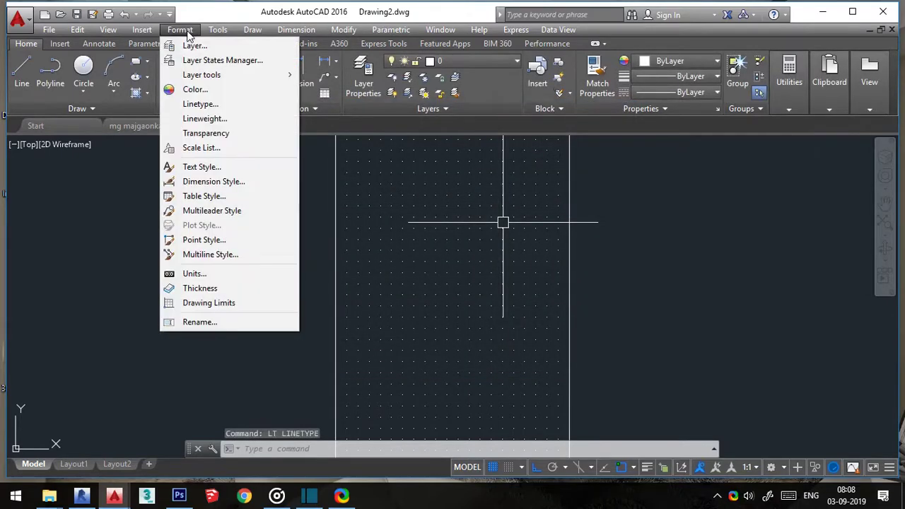
left_click(201, 104)
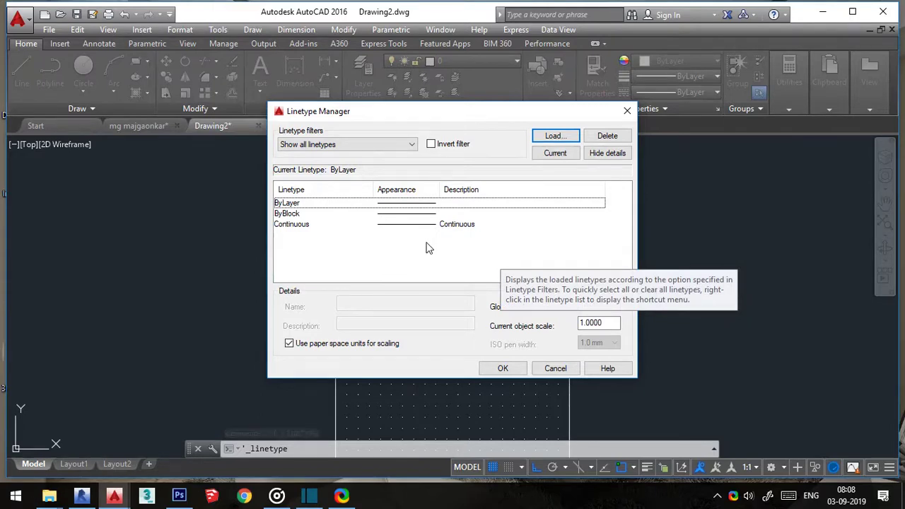
Select the Continuous linetype and confirm it cannot be renamed
left_click(287, 225)
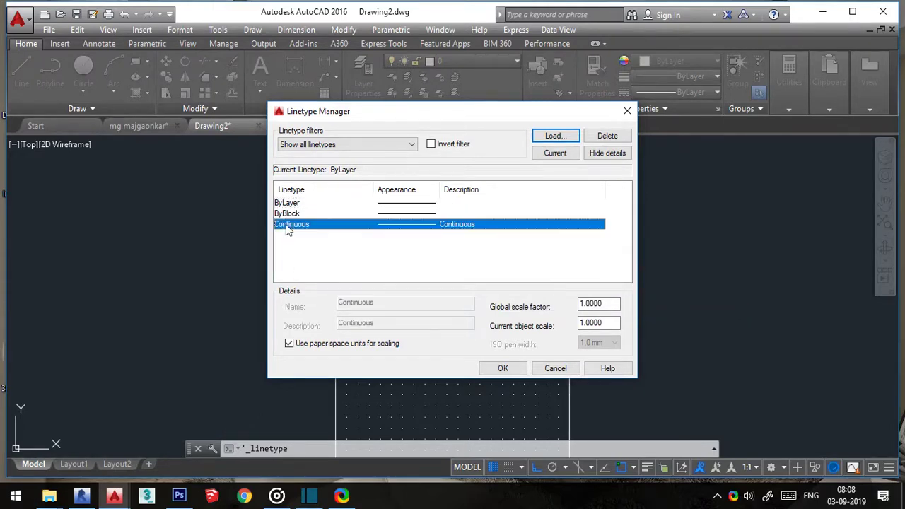
left_click(460, 230)
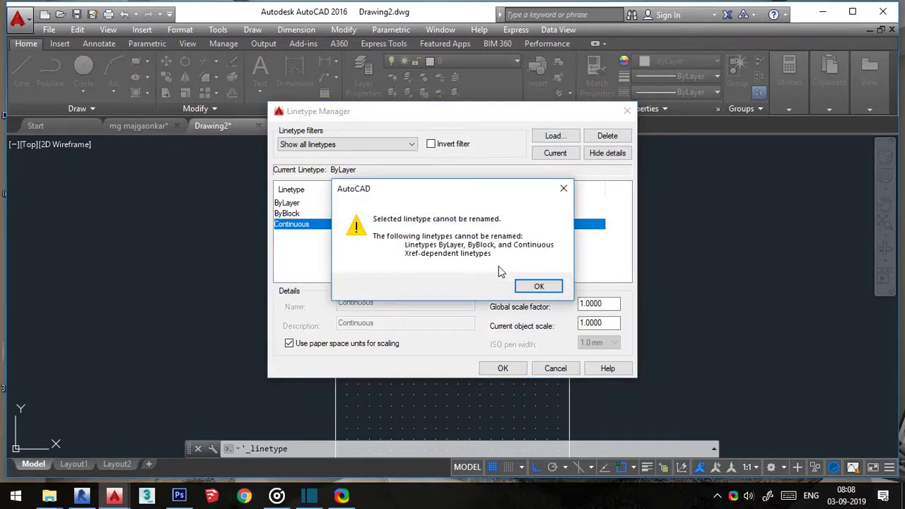
left_click(537, 286)
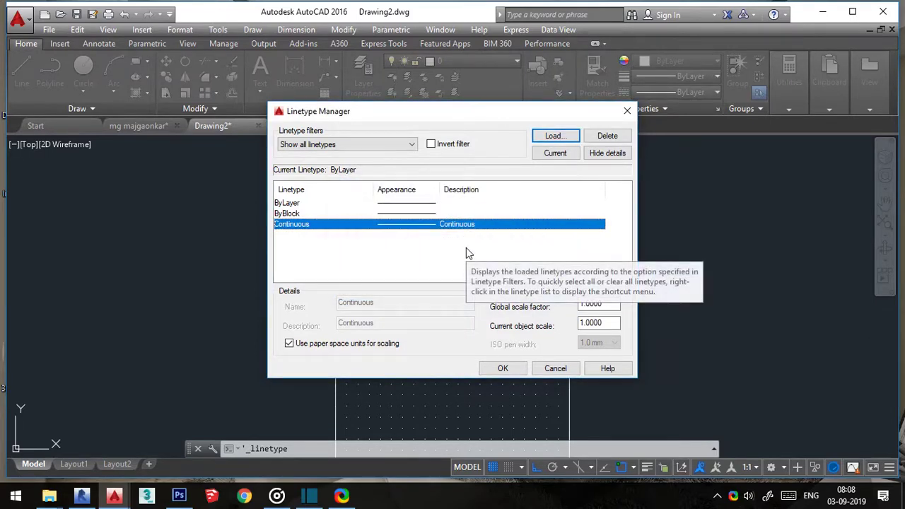
Load the CENTER linetype into the drawing
left_click(555, 137)
left_click(579, 300)
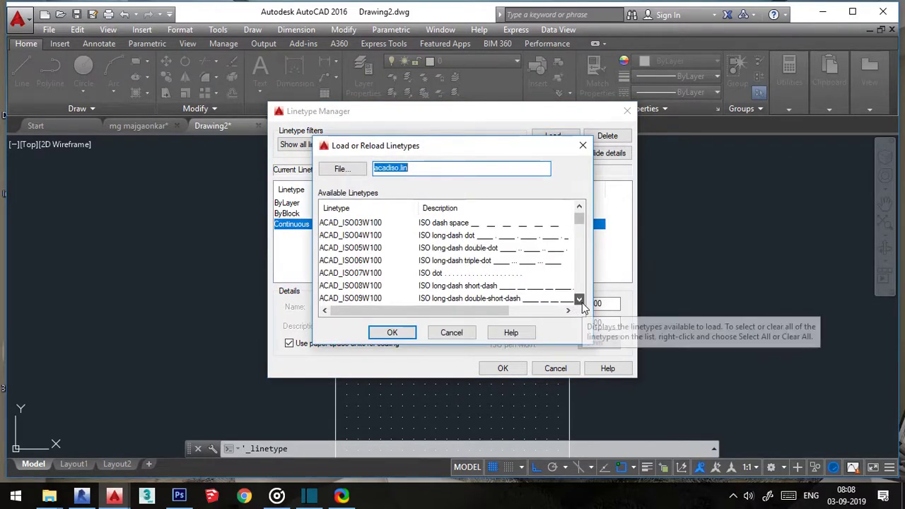
scroll(583, 305, "down", 2)
scroll(494, 304, "down", 2)
left_click(333, 286)
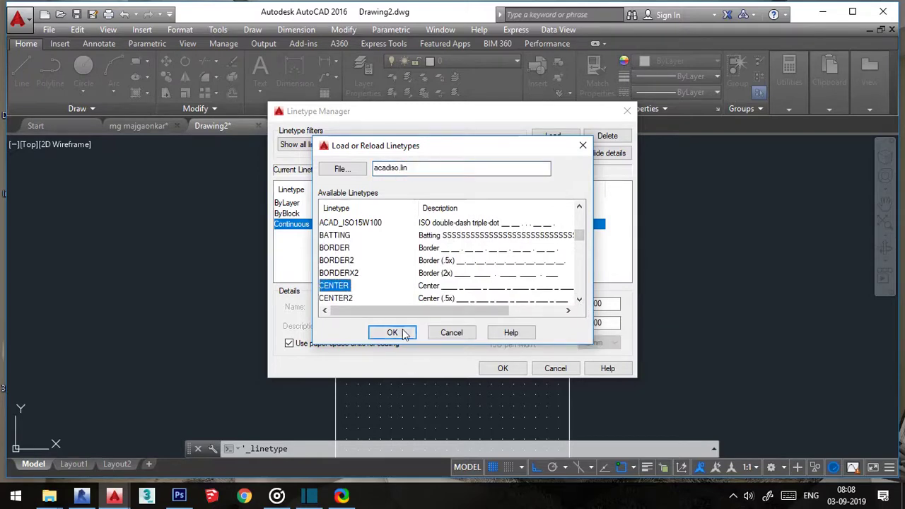
left_click(403, 334)
Load the DASHED linetype and close the Linetype Manager
left_click(555, 136)
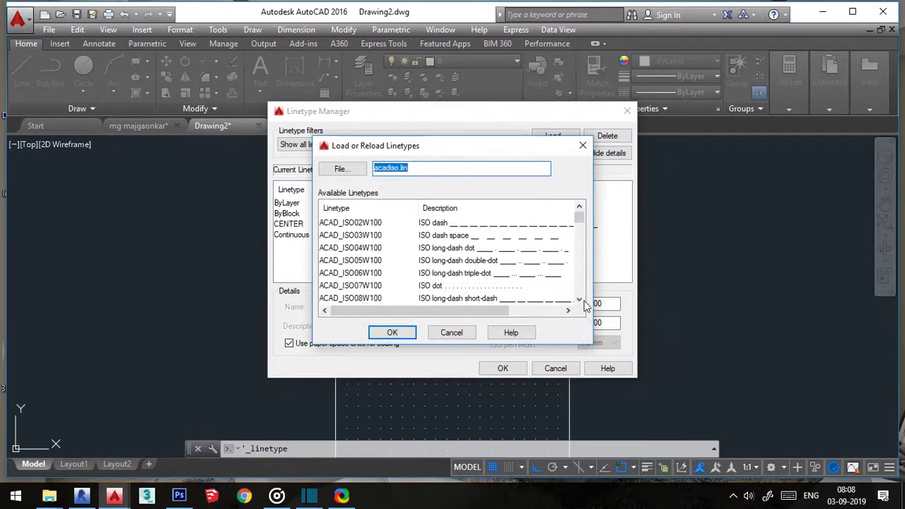
left_click(580, 301)
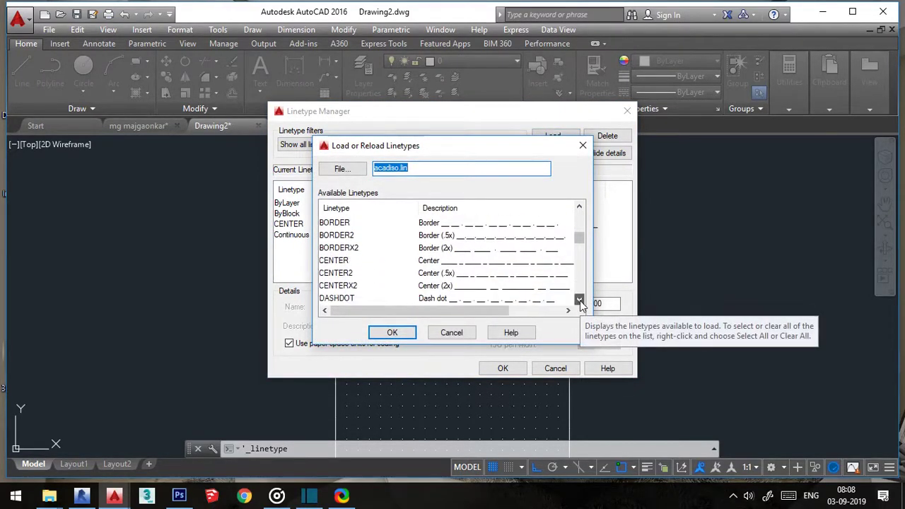
left_click(579, 301)
left_click(579, 302)
left_click(580, 301)
left_click(579, 301)
left_click(580, 301)
left_click(335, 272)
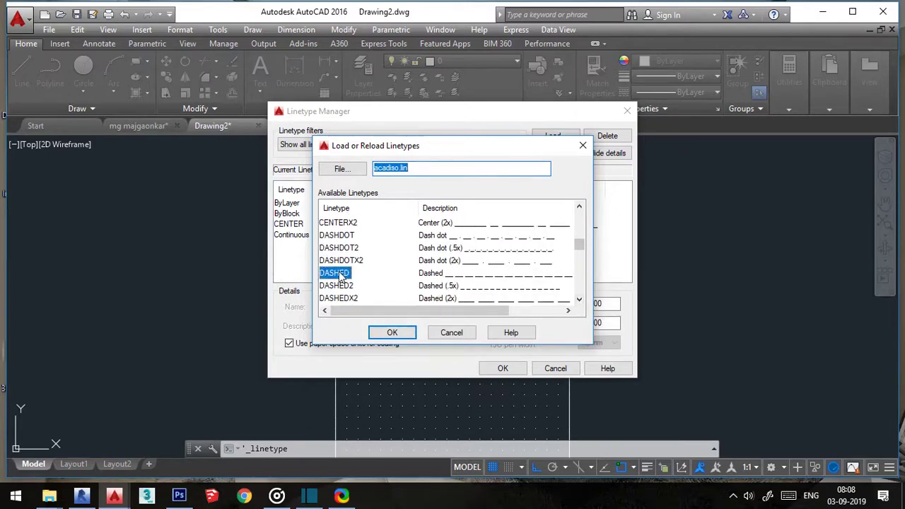
left_click(392, 332)
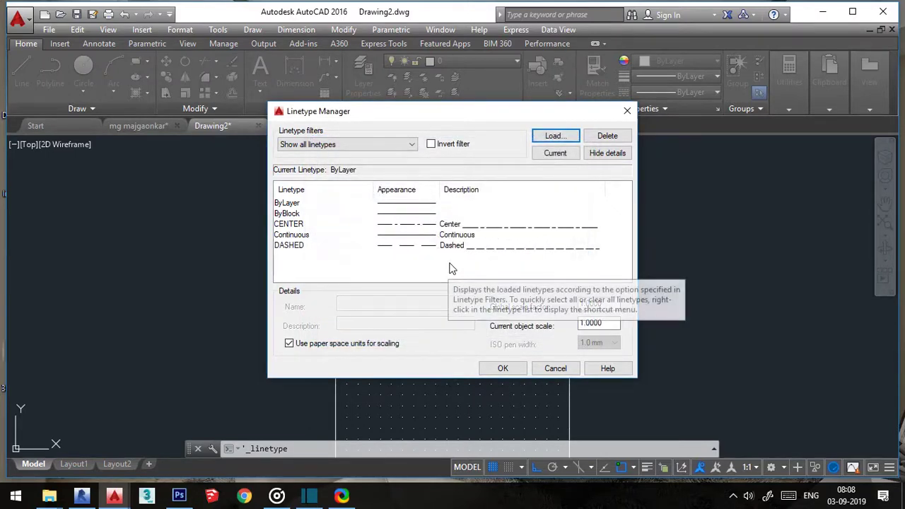
left_click(508, 370)
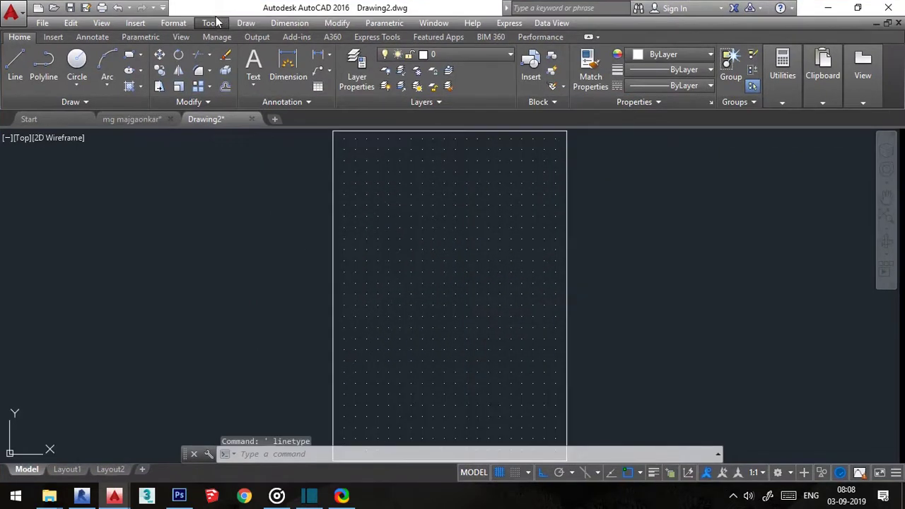
In the Layer Properties Manager, create the con and cen layers
left_click(174, 22)
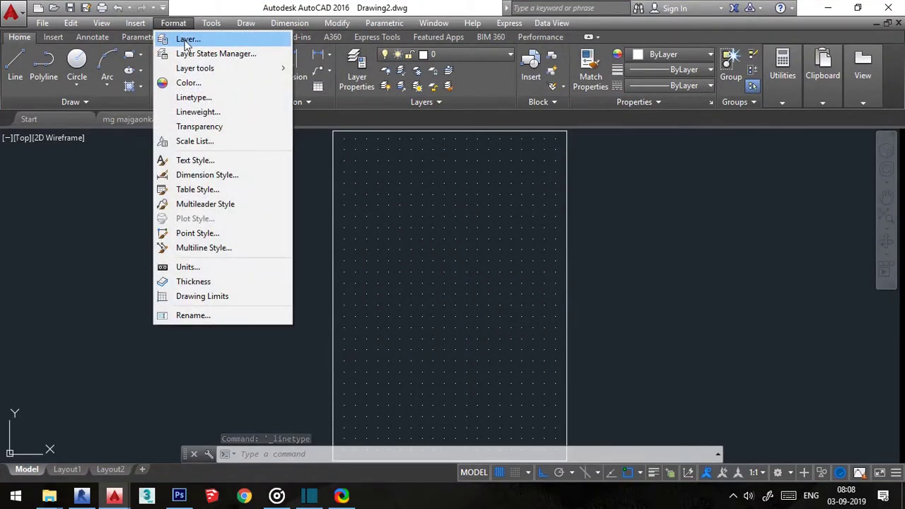
left_click(187, 40)
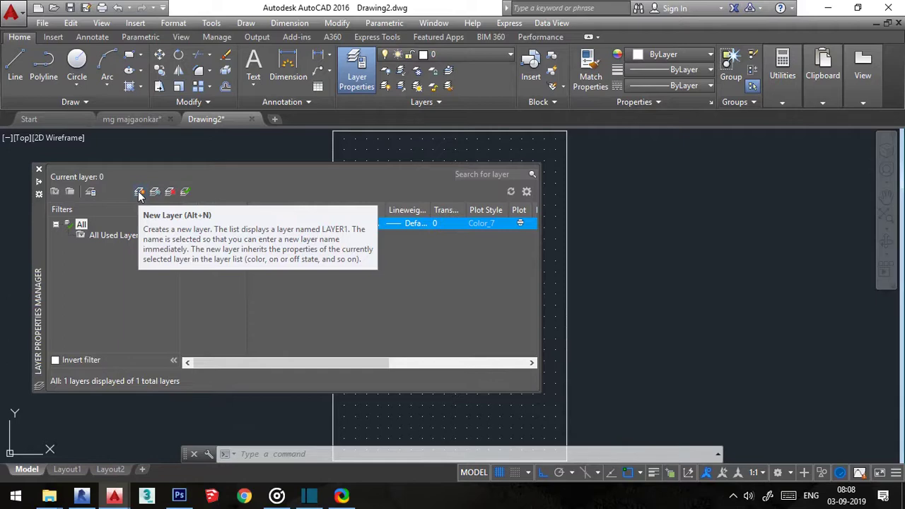
left_click(139, 193)
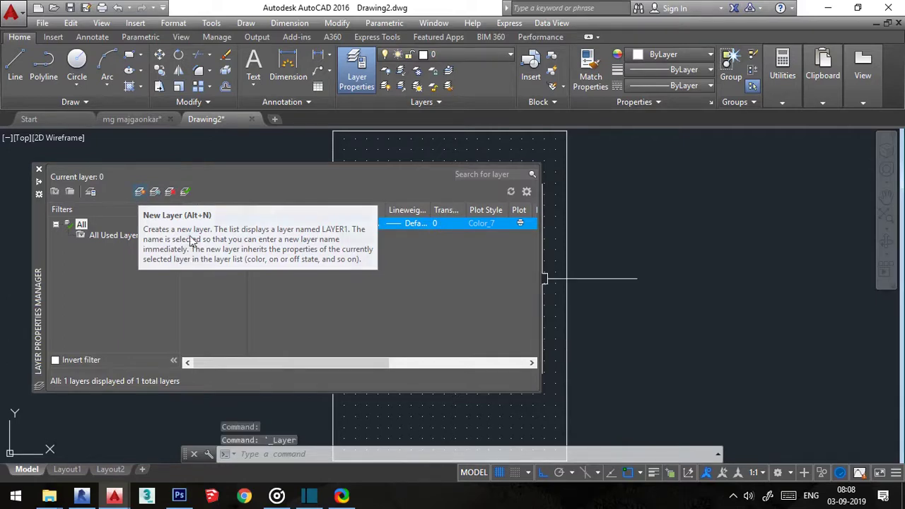
type("con")
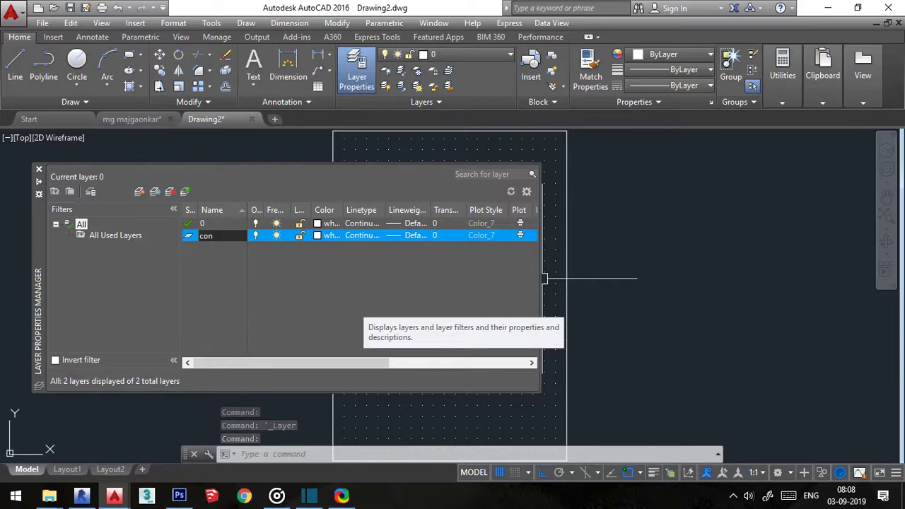
left_click(139, 191)
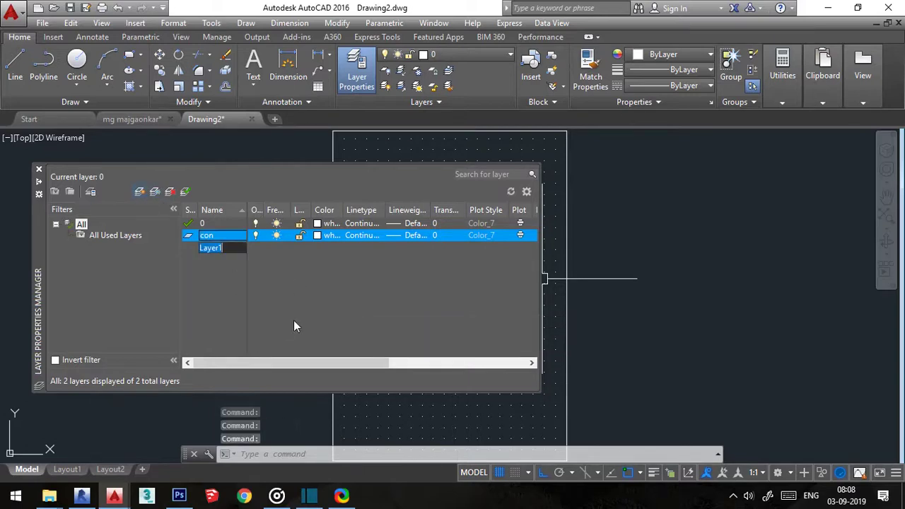
type("cen")
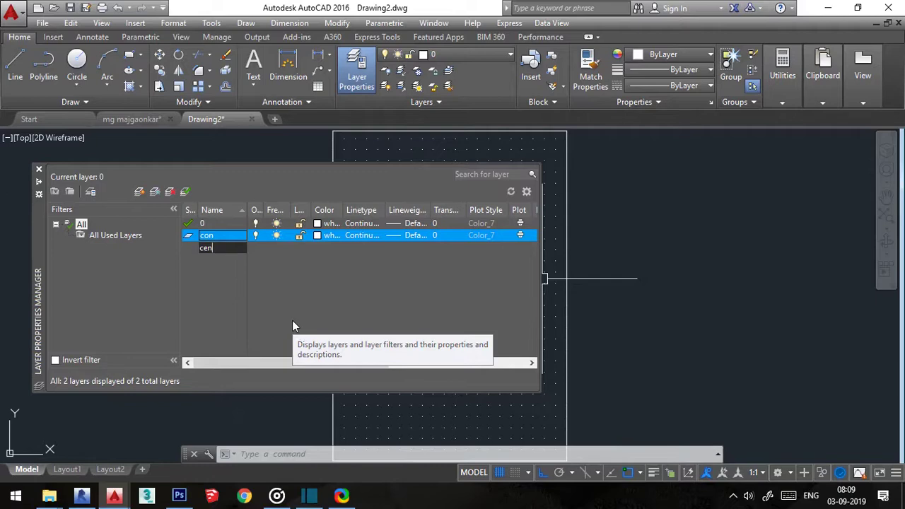
Add the dash, dim, hatch and text layers
key("ctrl+z")
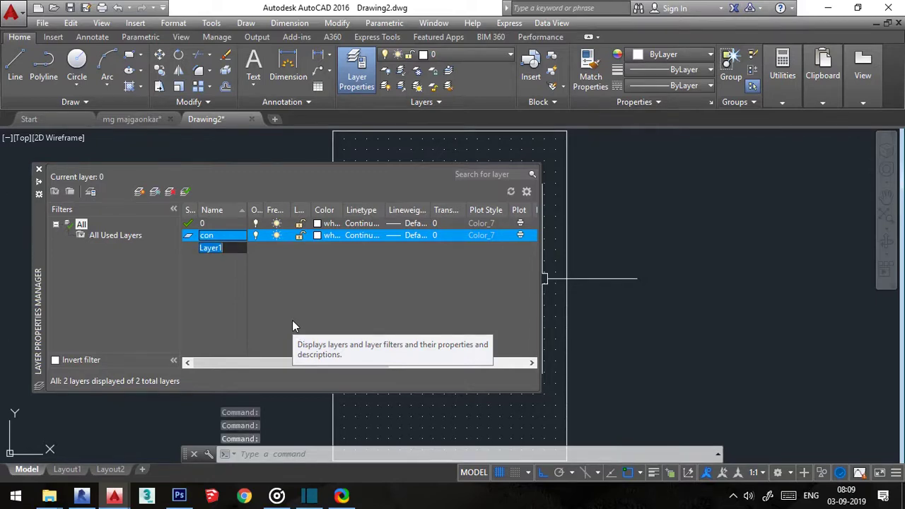
type("dash")
key("ctrl+z")
type("dash")
key("ctrl+z")
type("das")
type("h")
key("ctrl+z")
type("tch")
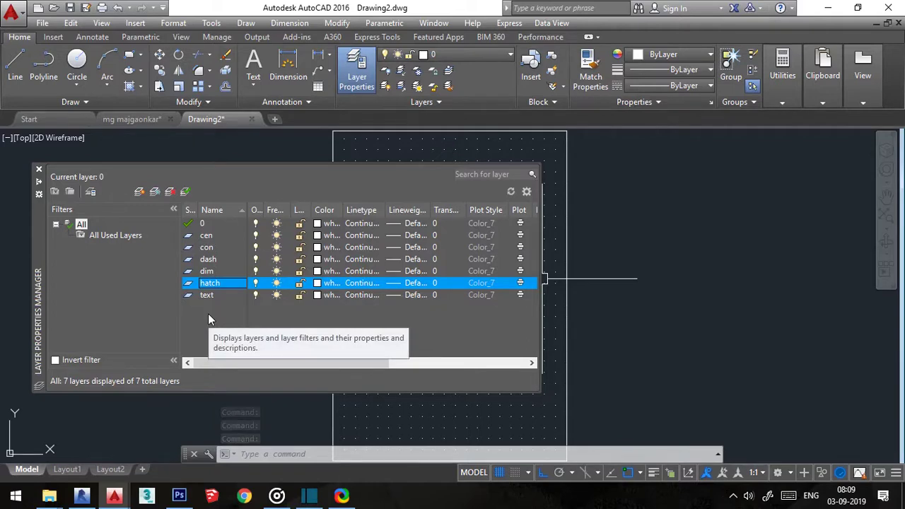
Colour the cen layer red, con yellow and dash green
left_click(212, 236)
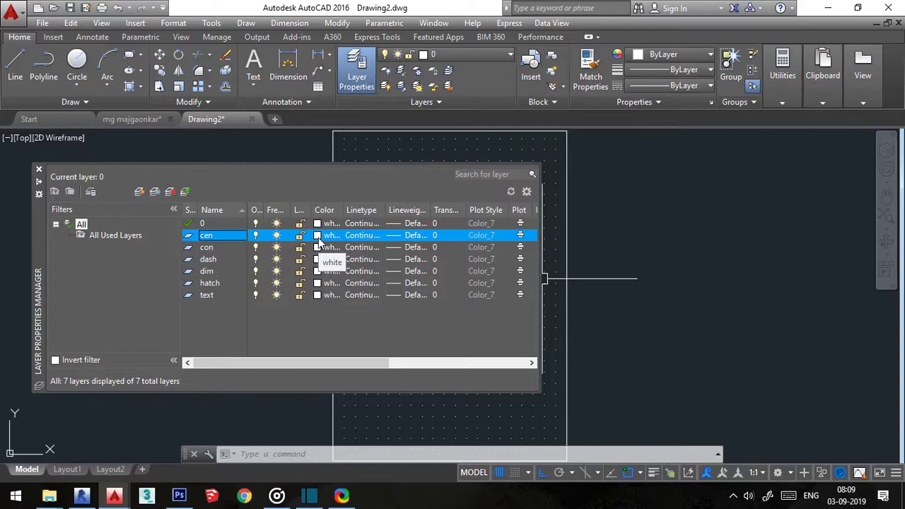
left_click(319, 238)
left_click(350, 277)
key("Return")
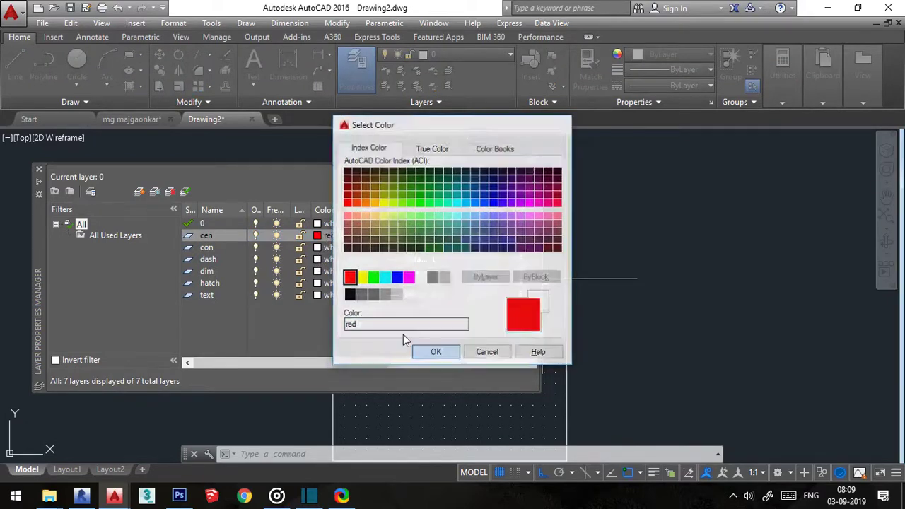
left_click(318, 248)
left_click(318, 248)
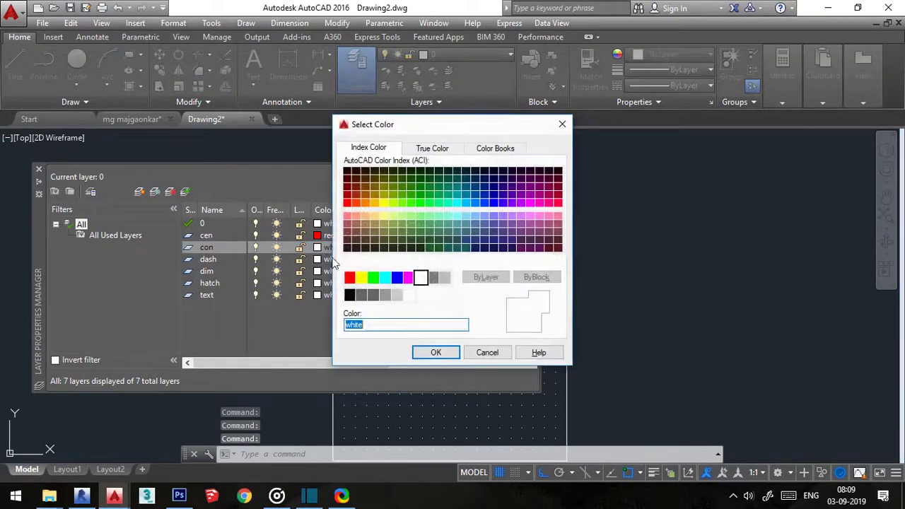
left_click(361, 277)
left_click(436, 352)
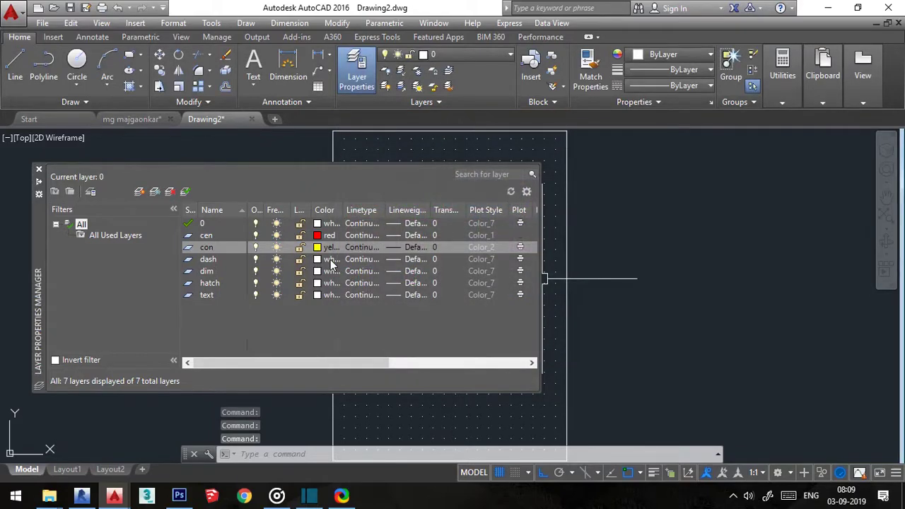
left_click(322, 259)
left_click(373, 276)
left_click(431, 349)
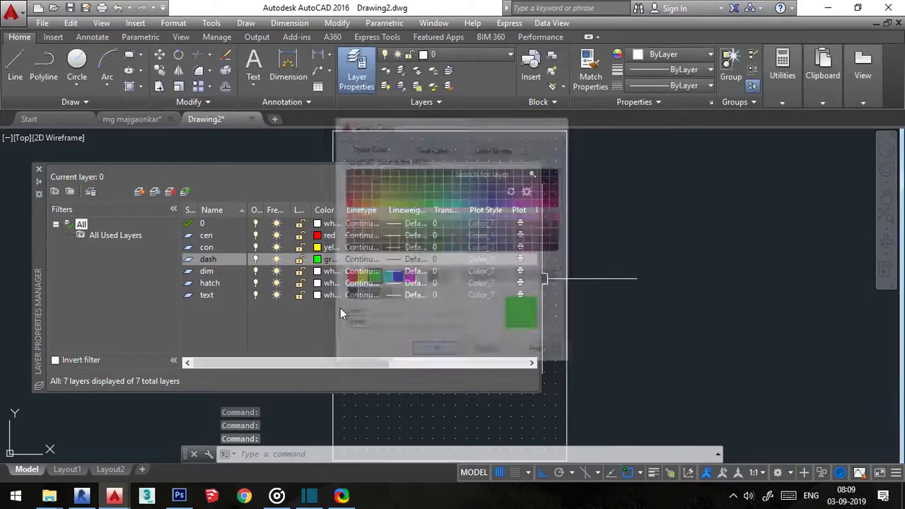
Colour the dim layer cyan, hatch magenta and text index colour 21
left_click(318, 271)
left_click(385, 277)
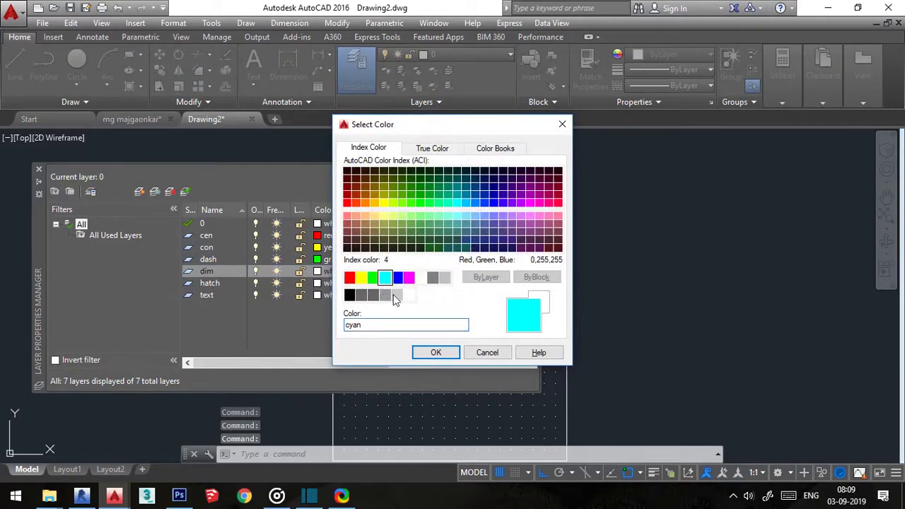
left_click(435, 352)
left_click(322, 283)
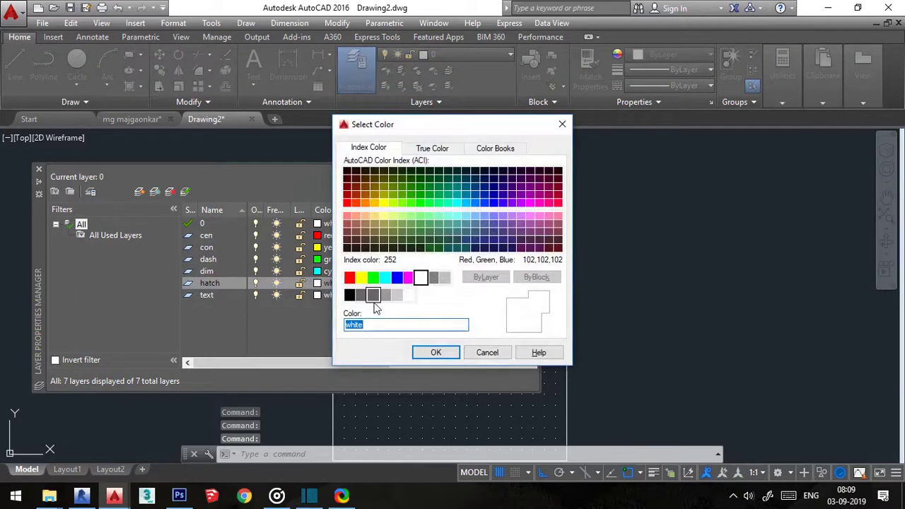
left_click(408, 276)
left_click(435, 352)
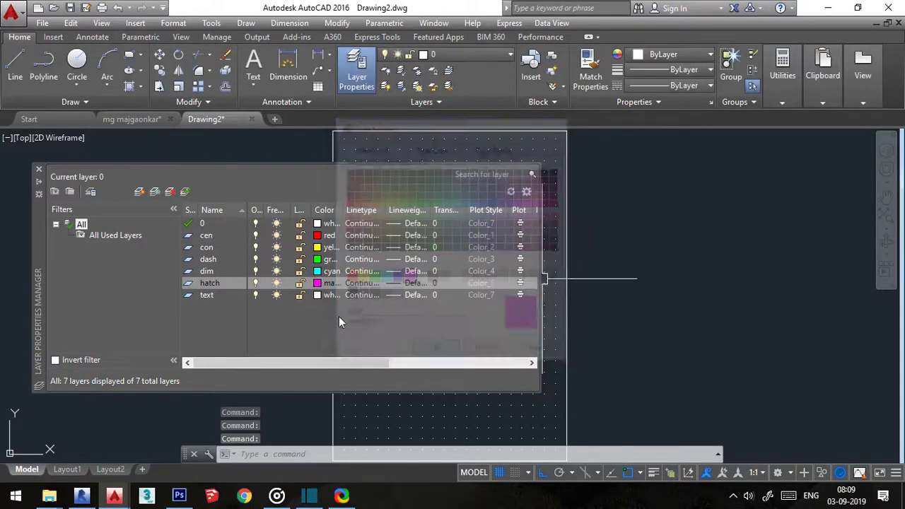
left_click(321, 295)
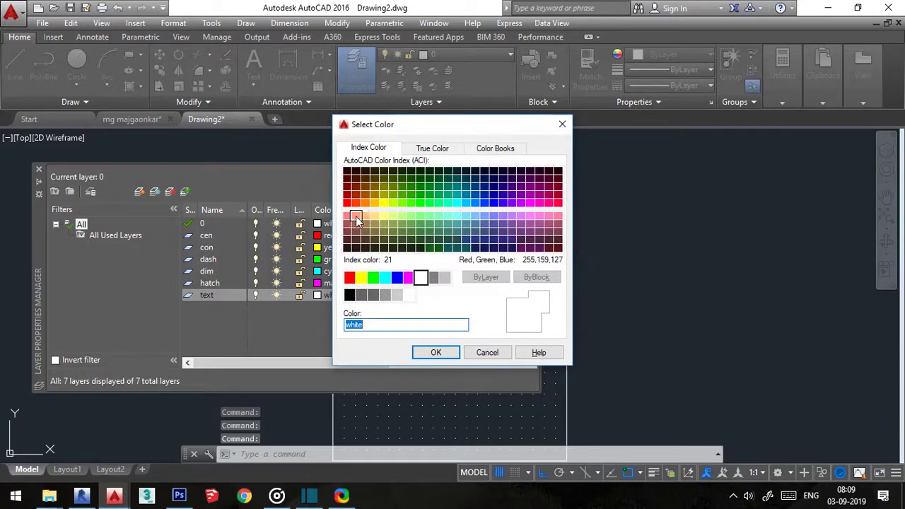
left_click(356, 220)
left_click(435, 352)
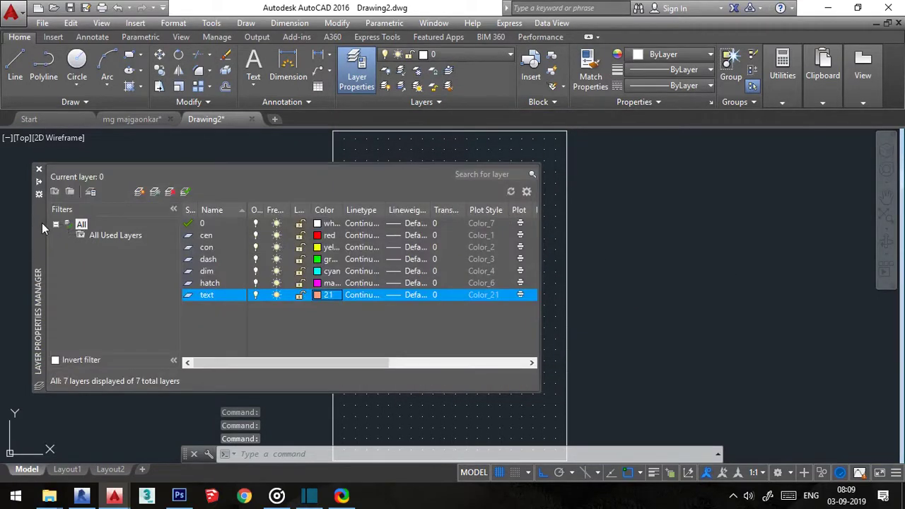
Assign the CENTER linetype to the cen layer
left_click(218, 235)
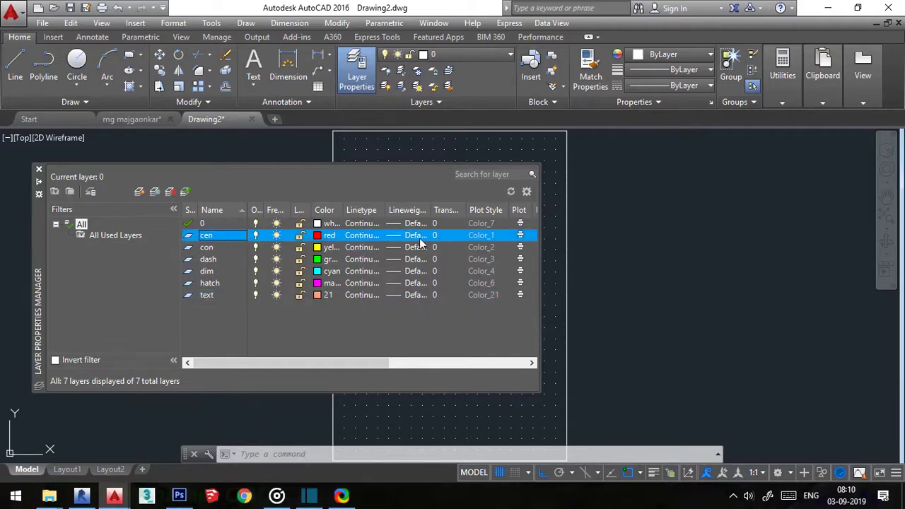
left_click(362, 235)
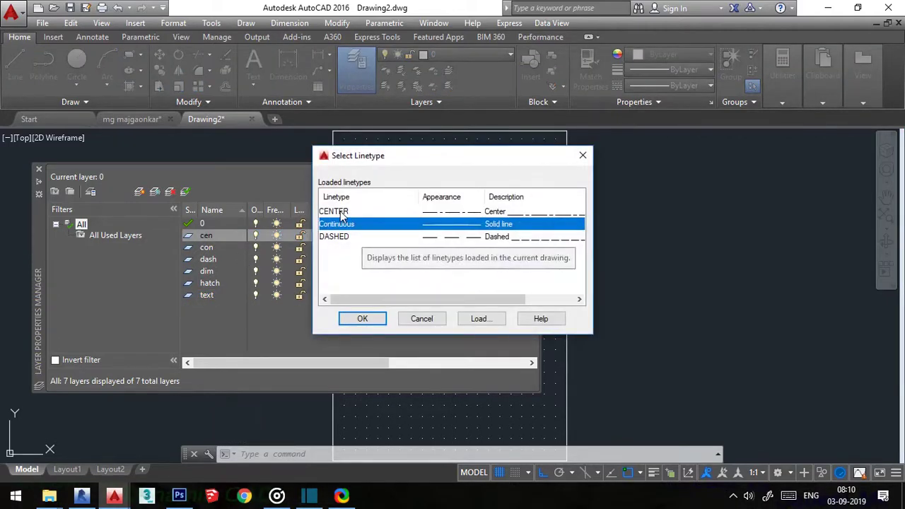
left_click(343, 214)
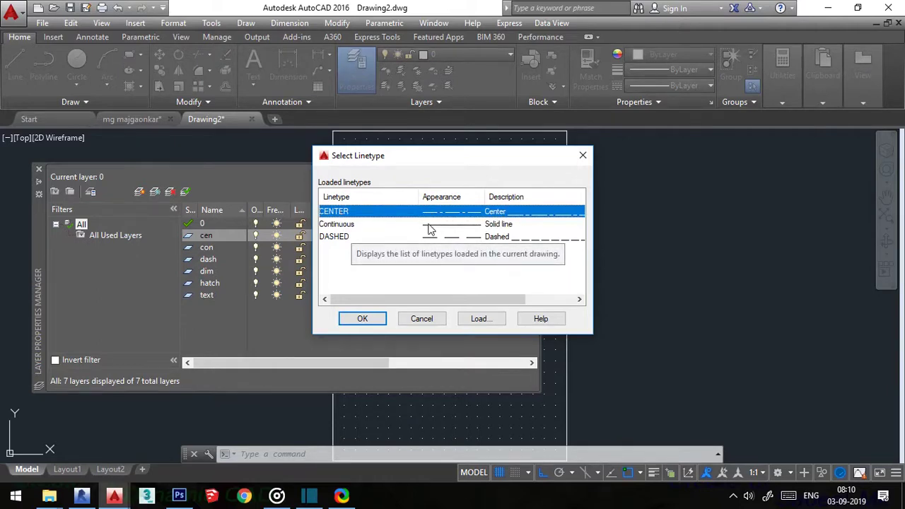
left_click(458, 236)
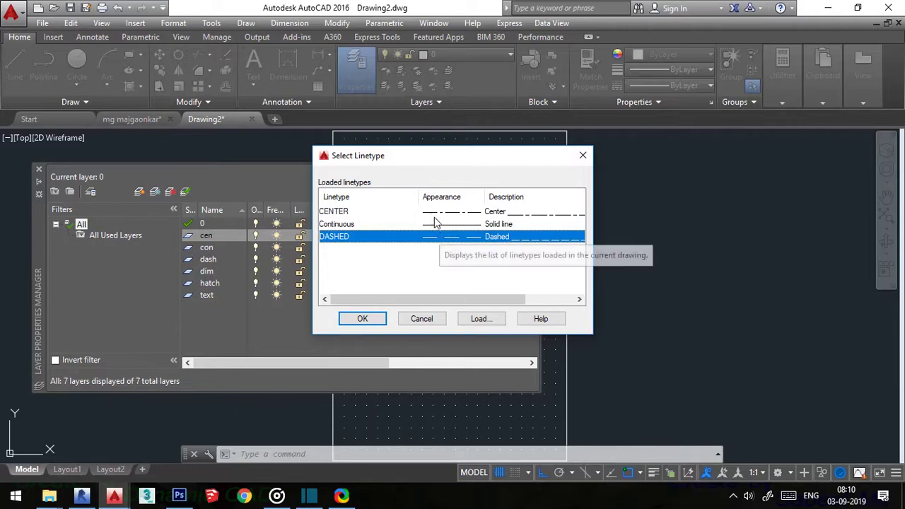
left_click(433, 214)
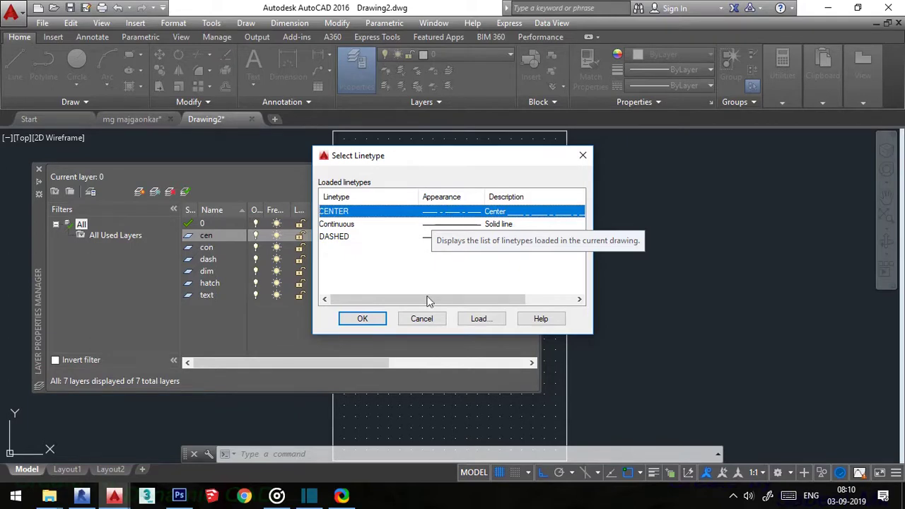
left_click(363, 319)
Keep con Continuous and assign the DASHED linetype to the dash layer
left_click(217, 250)
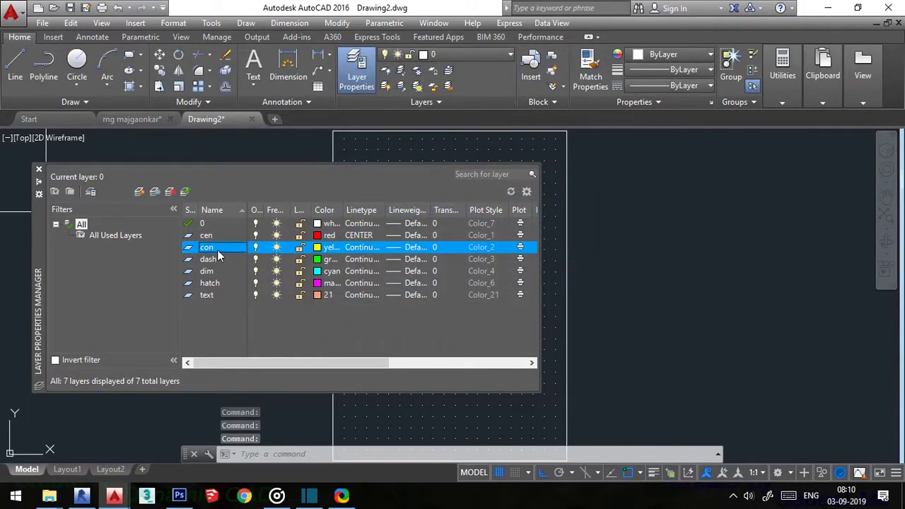
left_click(357, 252)
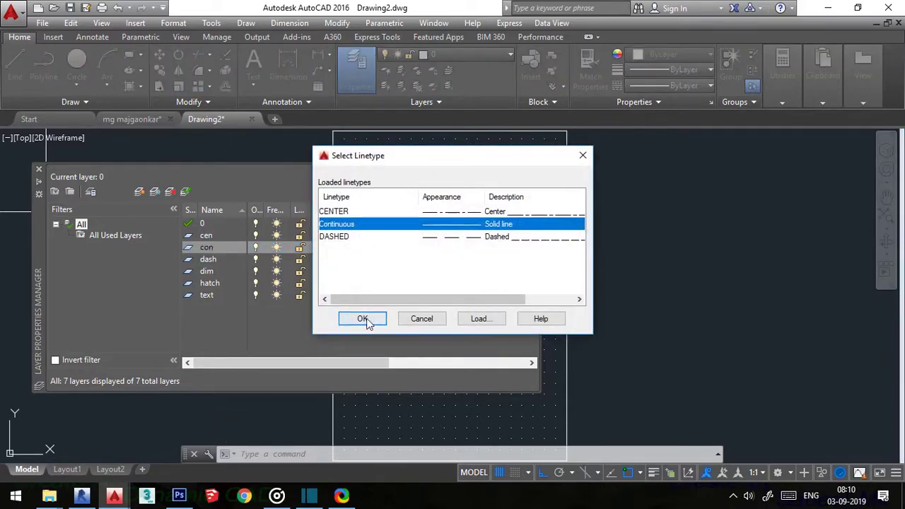
left_click(365, 318)
left_click(214, 262)
left_click(362, 259)
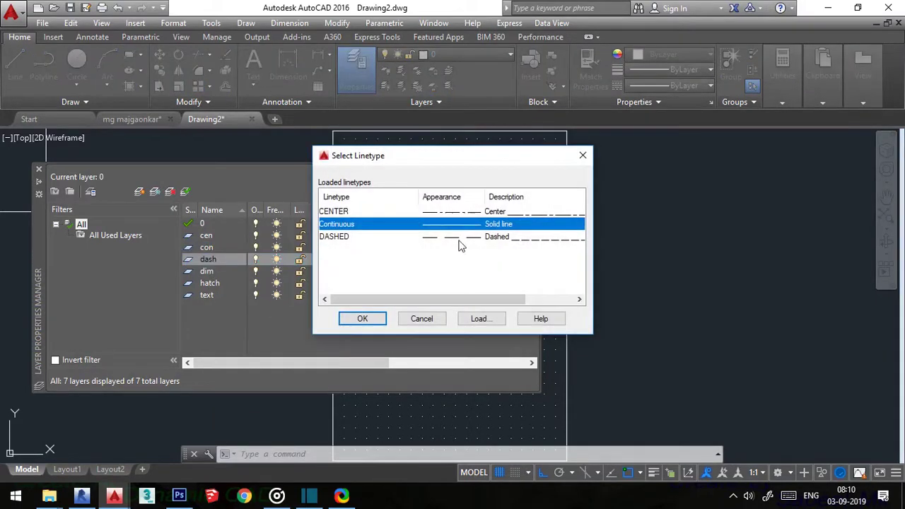
left_click(428, 239)
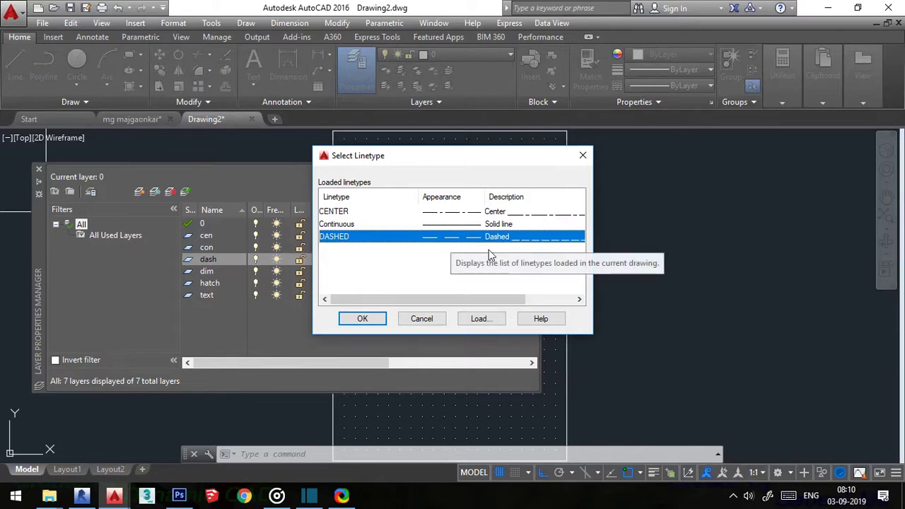
left_click(365, 318)
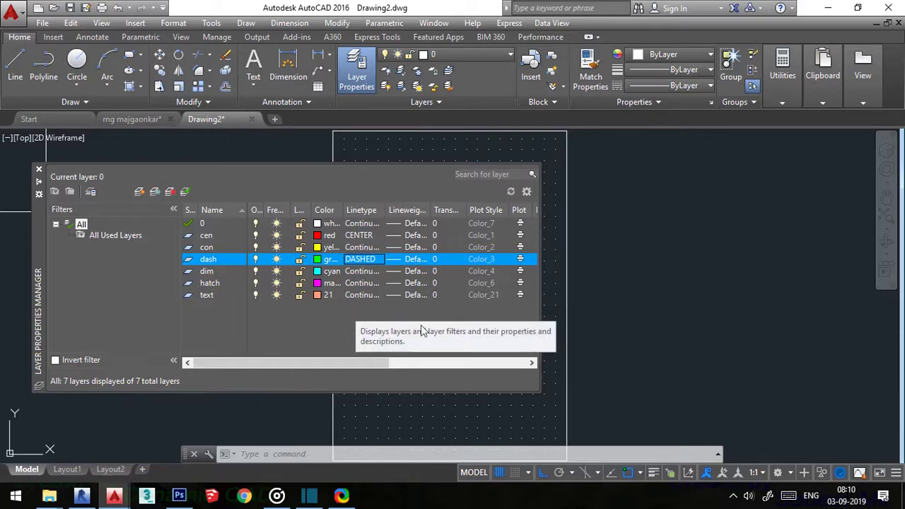
left_click(364, 258)
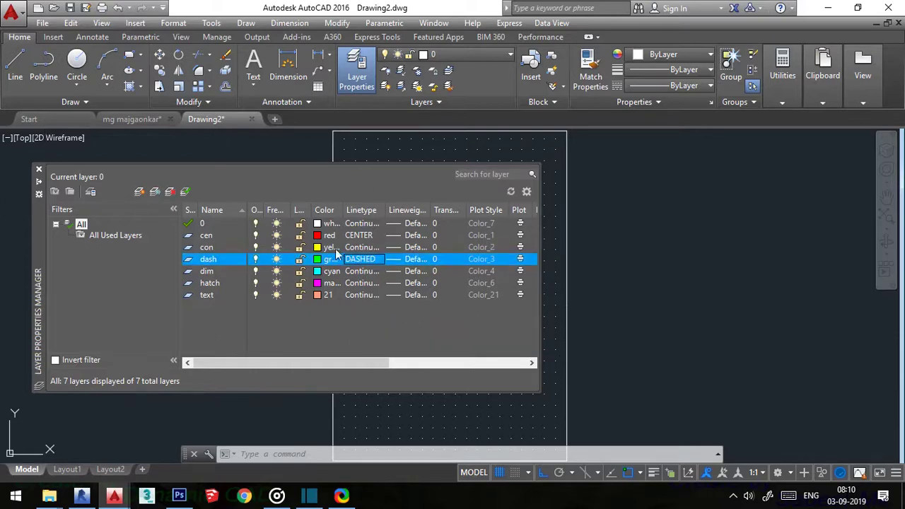
left_click(218, 236)
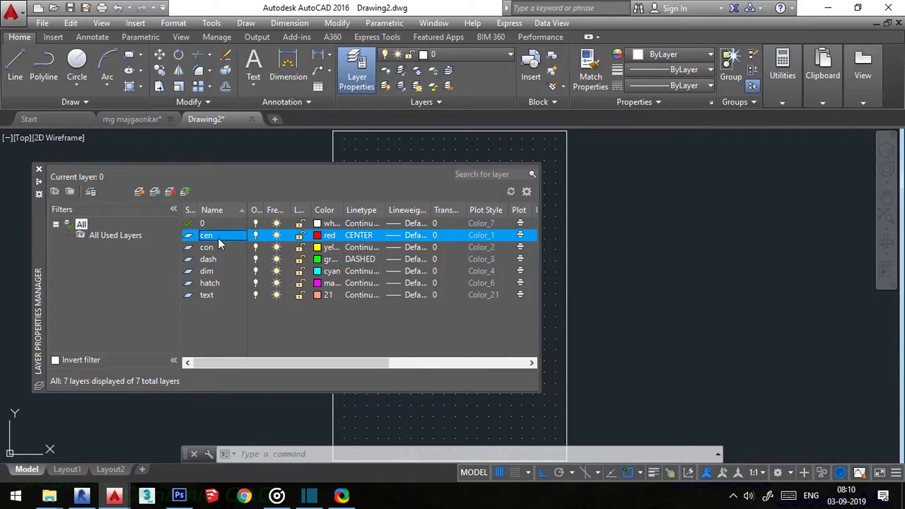
Set lineweights: cen 0.13 mm, con 0.35 mm, dash 0.13 mm
left_click(402, 237)
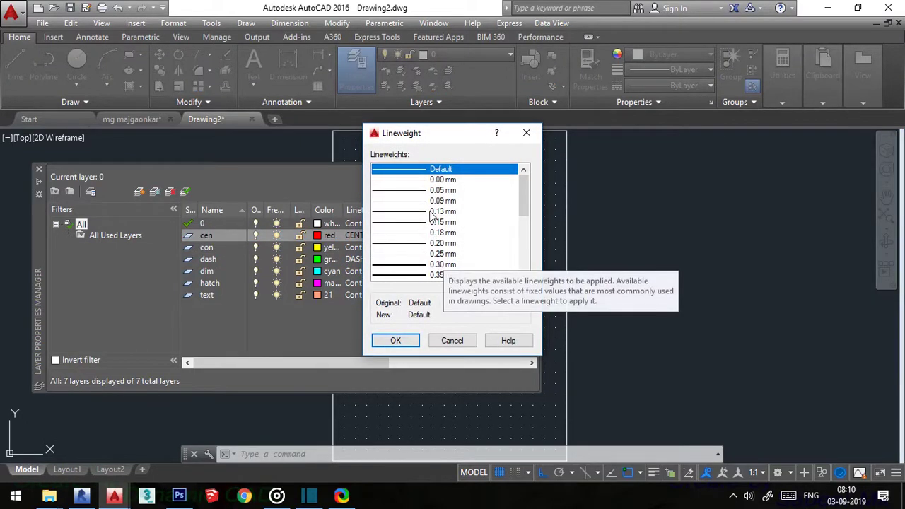
double_click(429, 211)
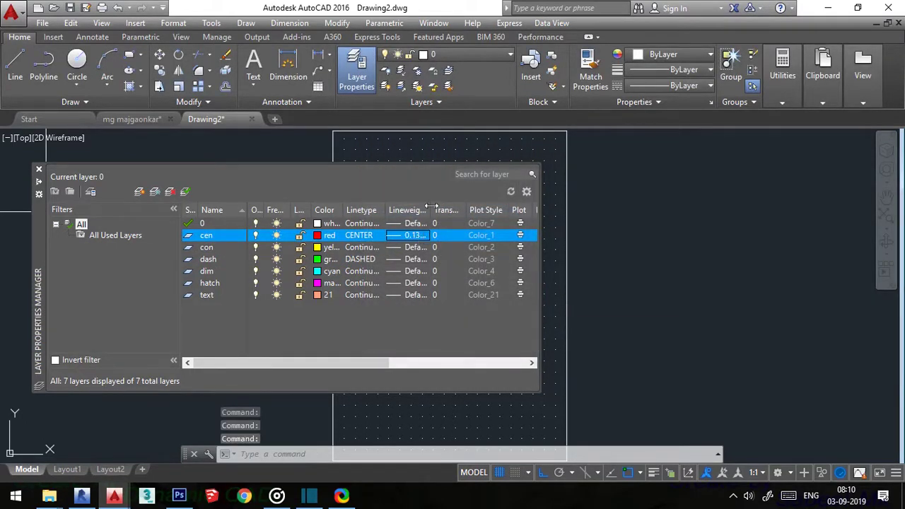
double_click(431, 206)
left_click(221, 248)
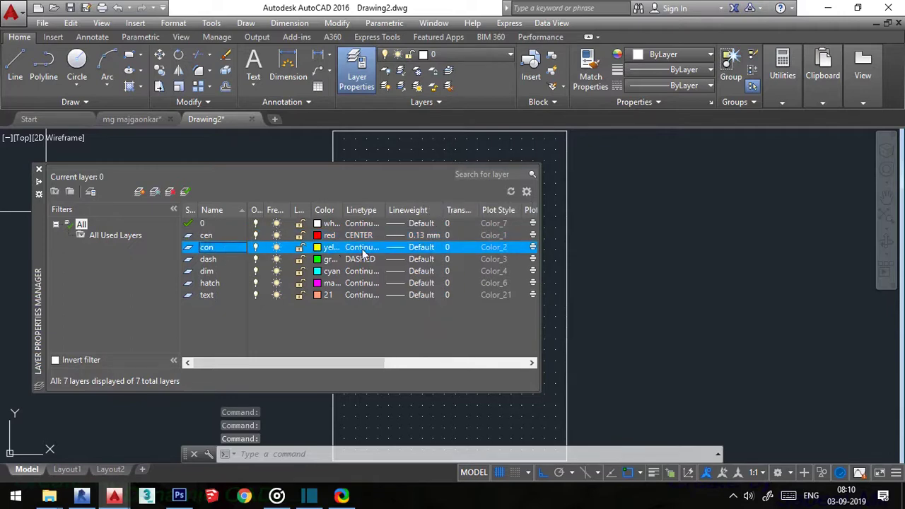
left_click(410, 247)
double_click(444, 275)
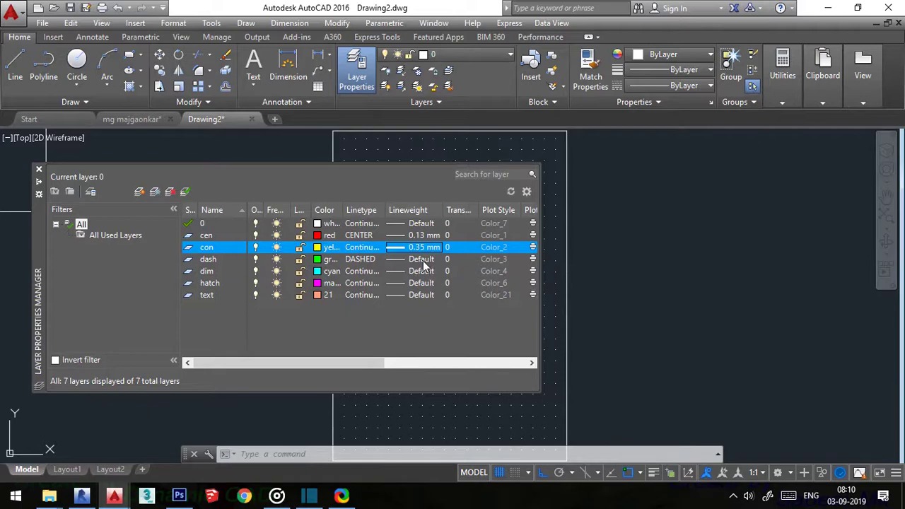
left_click(424, 260)
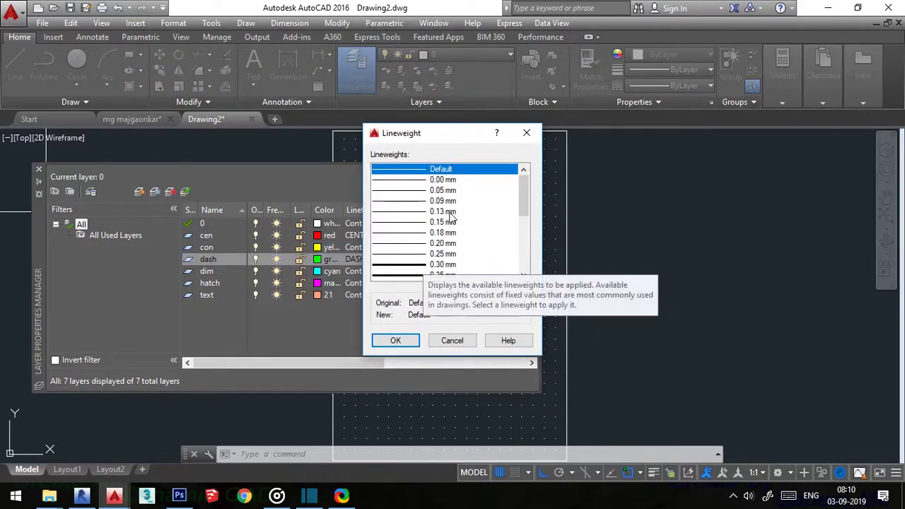
double_click(447, 212)
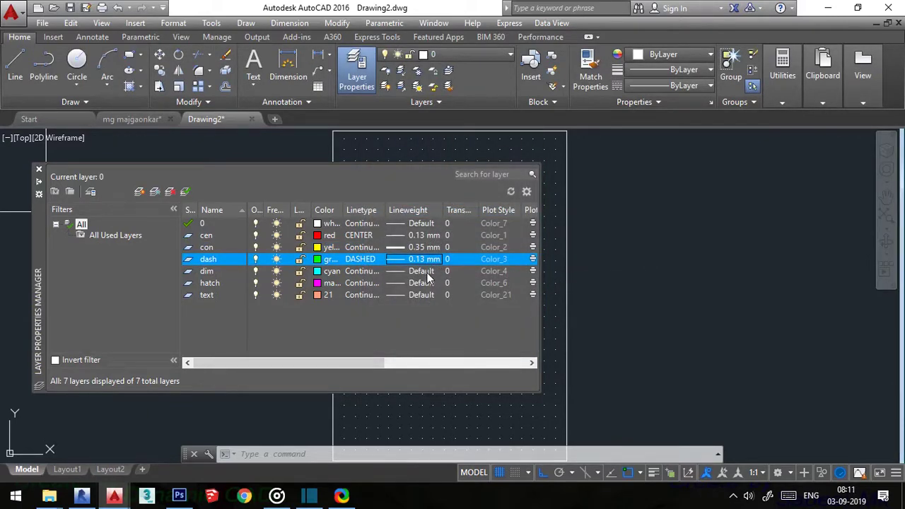
Set lineweights: dim 0.05 mm, hatch 0.05 mm, text 0.13 mm
left_click(427, 272)
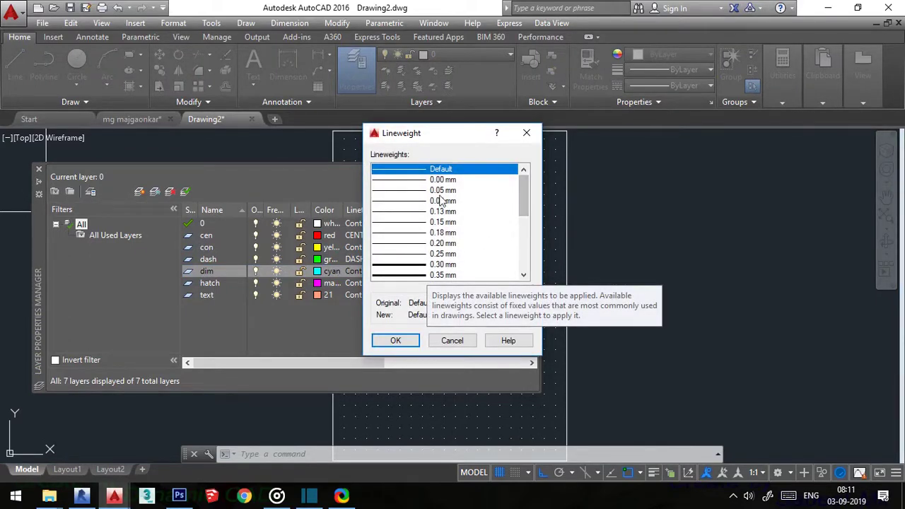
double_click(440, 191)
left_click(415, 283)
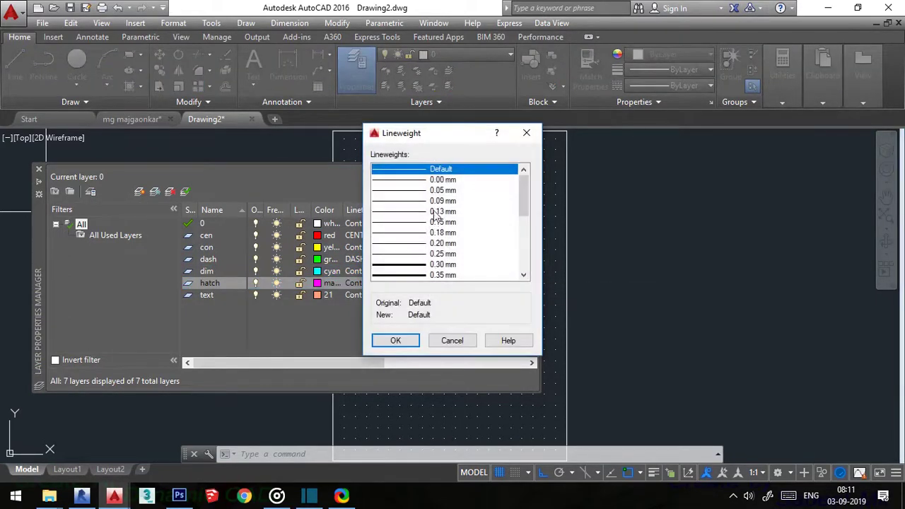
double_click(439, 191)
left_click(413, 295)
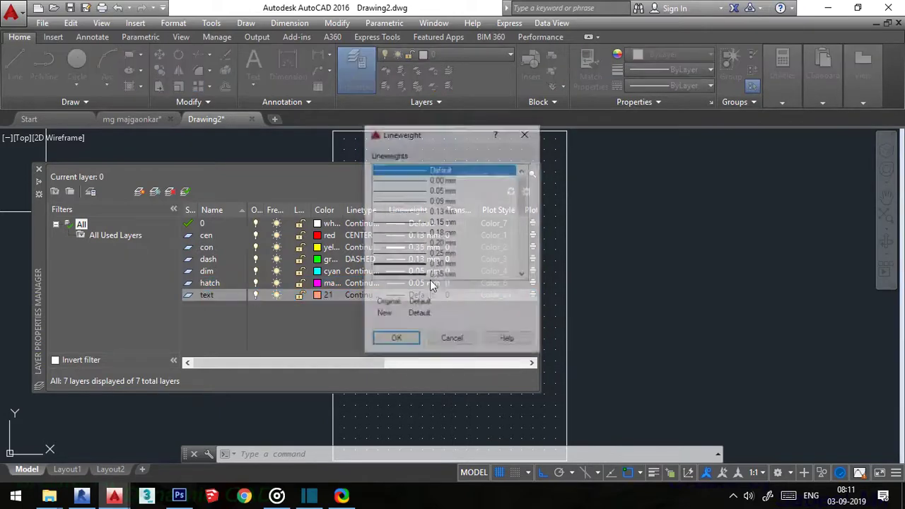
double_click(446, 214)
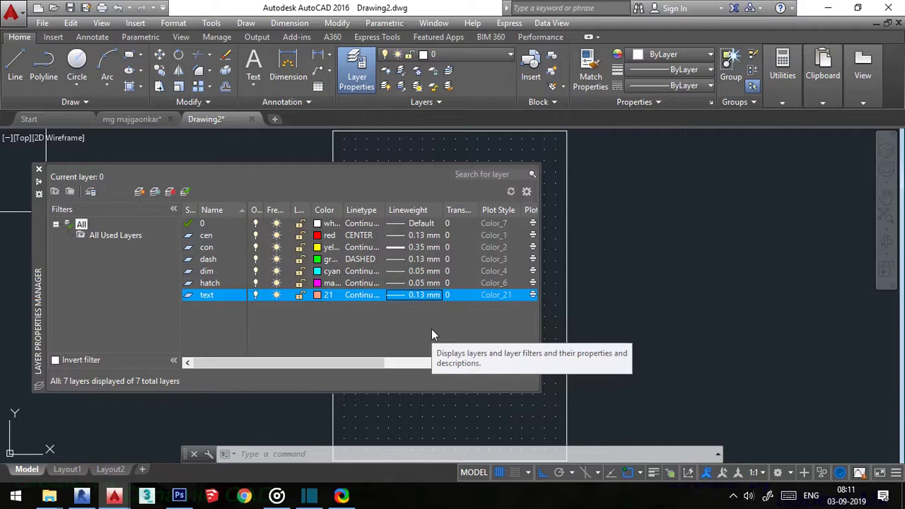
Widen the Lineweight column and review layer 0's transparency presets, leaving it at 0
left_click_drag(439, 210, 445, 206)
left_click(459, 224)
left_click(461, 227)
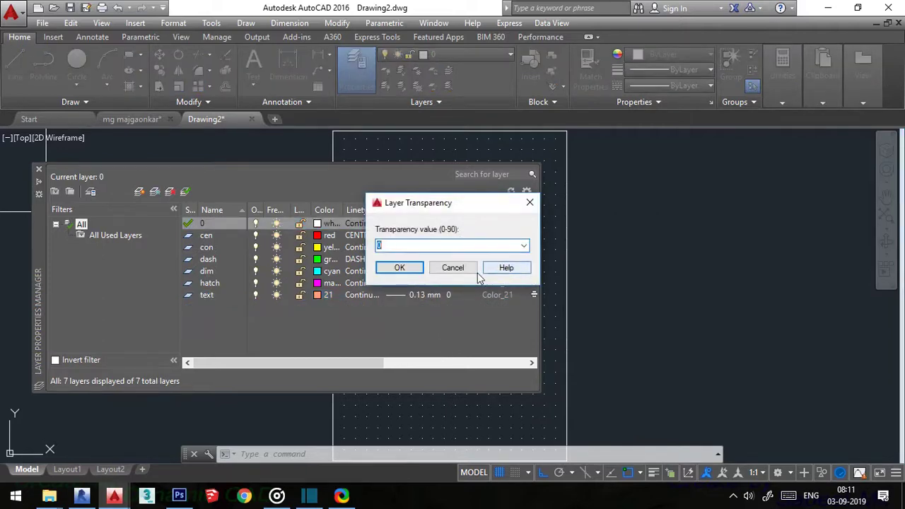
left_click(452, 266)
left_click(474, 222)
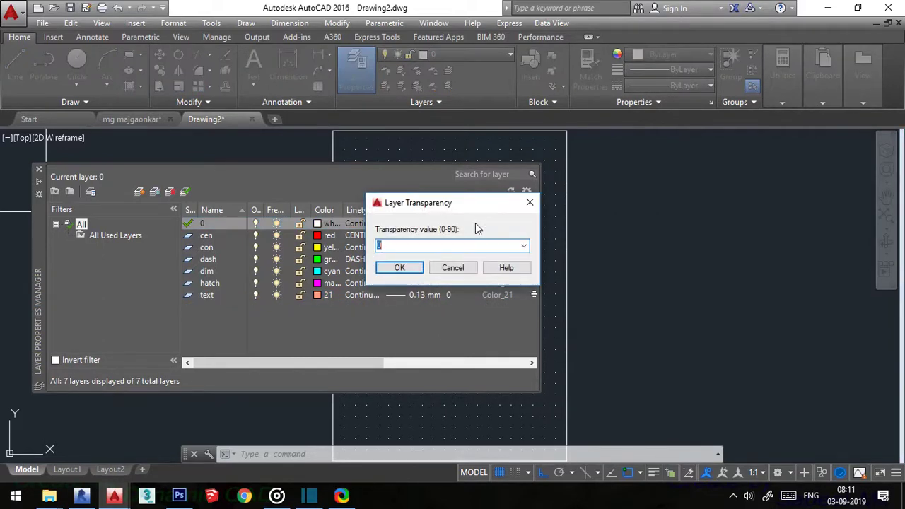
left_click(524, 245)
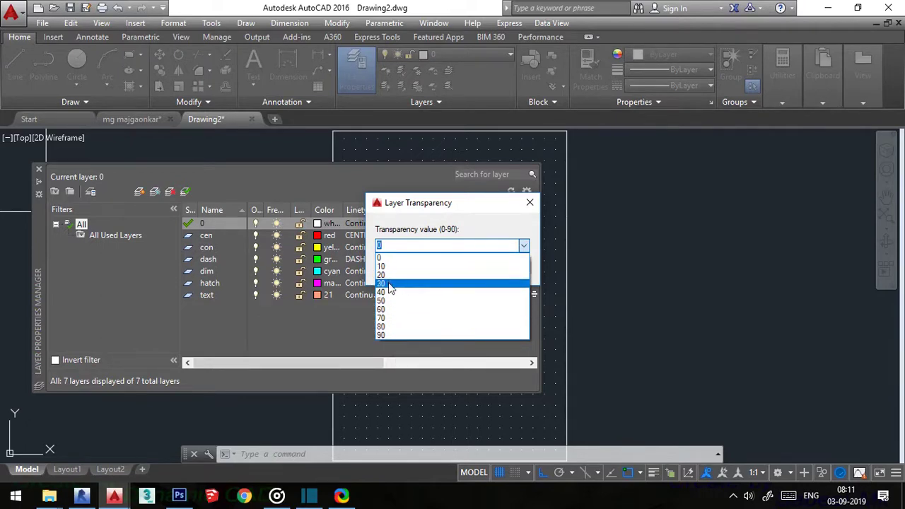
left_click(489, 229)
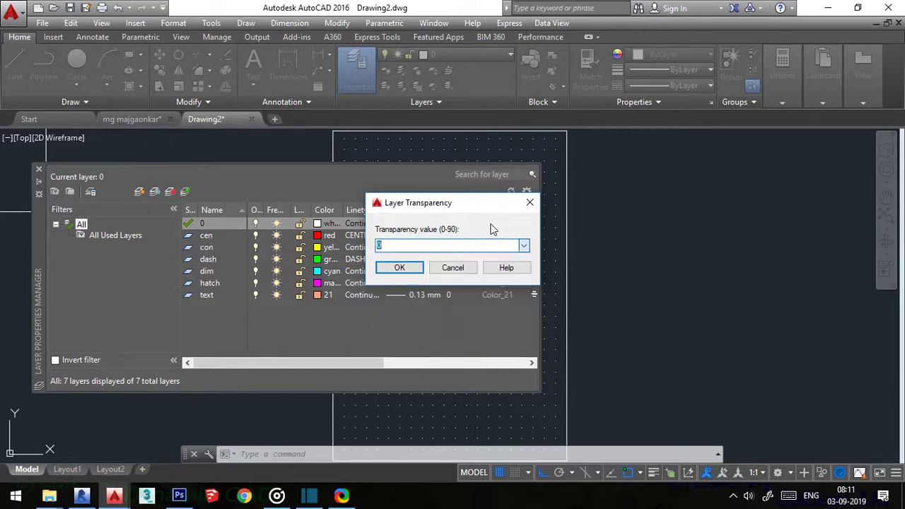
left_click(455, 268)
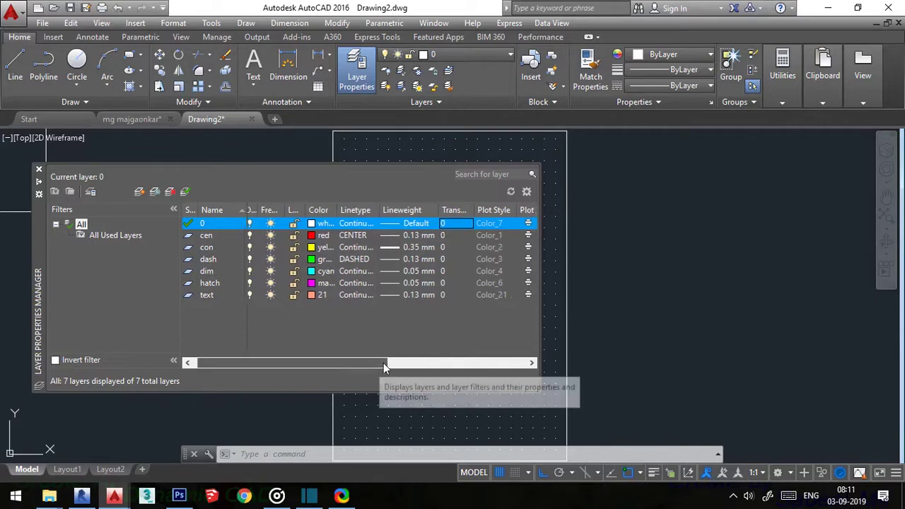
left_click_drag(383, 363, 420, 366)
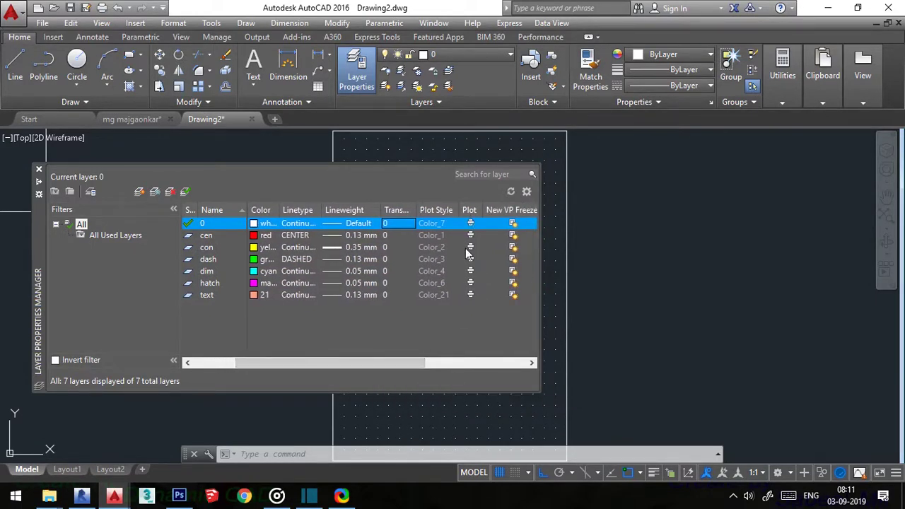
left_click(212, 249)
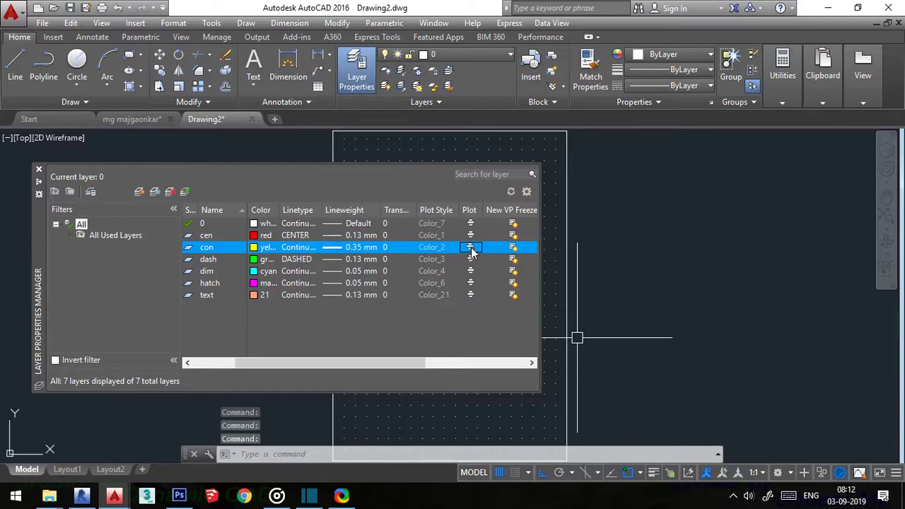
left_click_drag(412, 363, 293, 359)
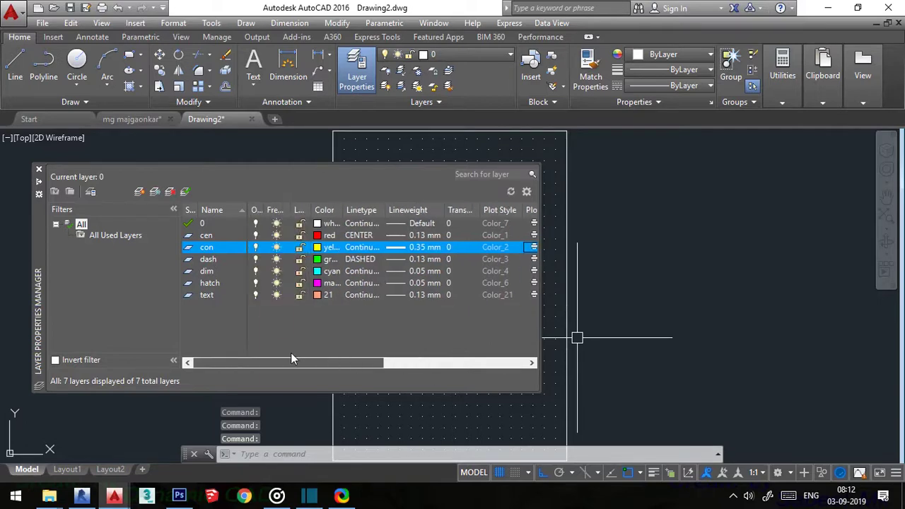
left_click(256, 249)
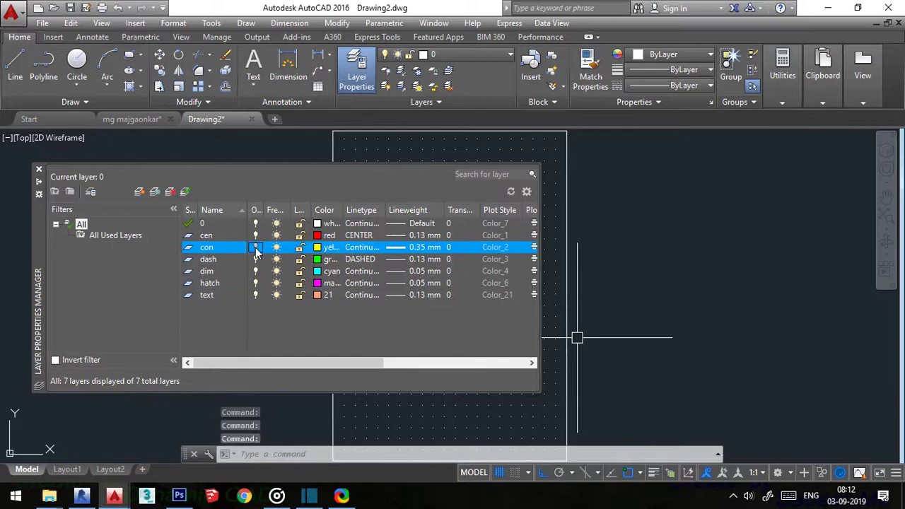
Make con current and draw a yellow top, right and bottom line bracket
left_click(39, 169)
left_click(474, 58)
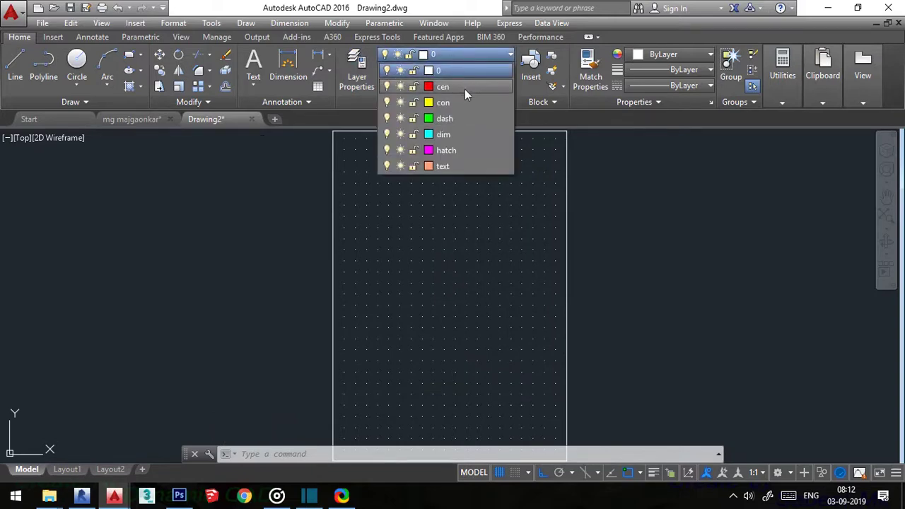
left_click(464, 99)
left_click(8, 71)
left_click(373, 169)
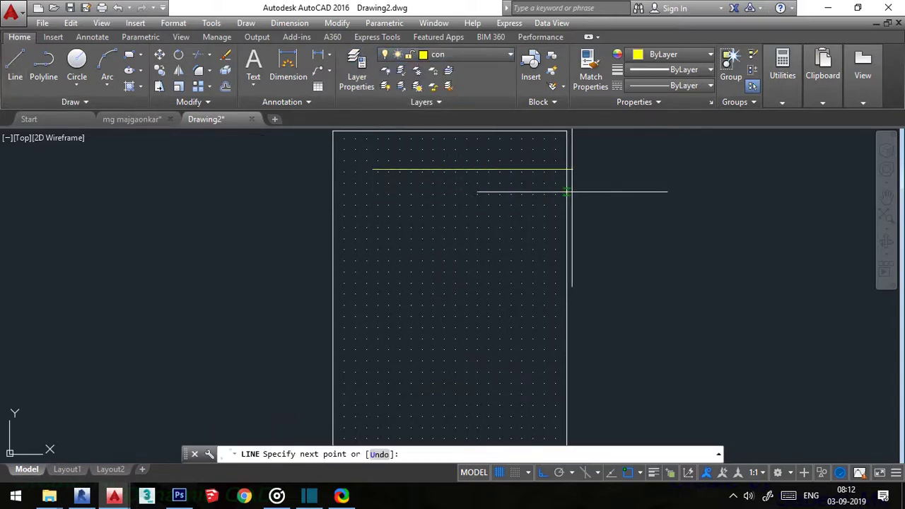
left_click(535, 170)
left_click(536, 318)
left_click(460, 318)
key("Return")
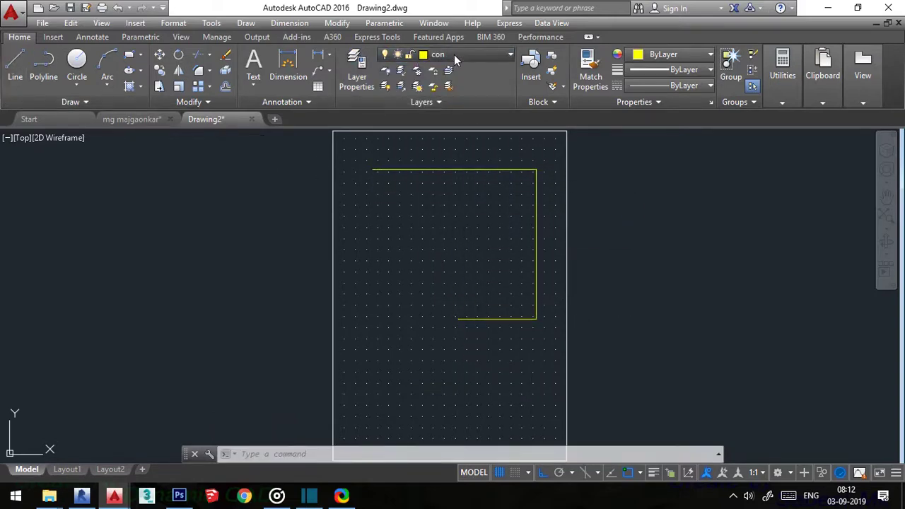
Make cen current and draw a red CENTER-line top, left and bottom bracket
left_click(454, 55)
left_click(454, 83)
left_click(15, 67)
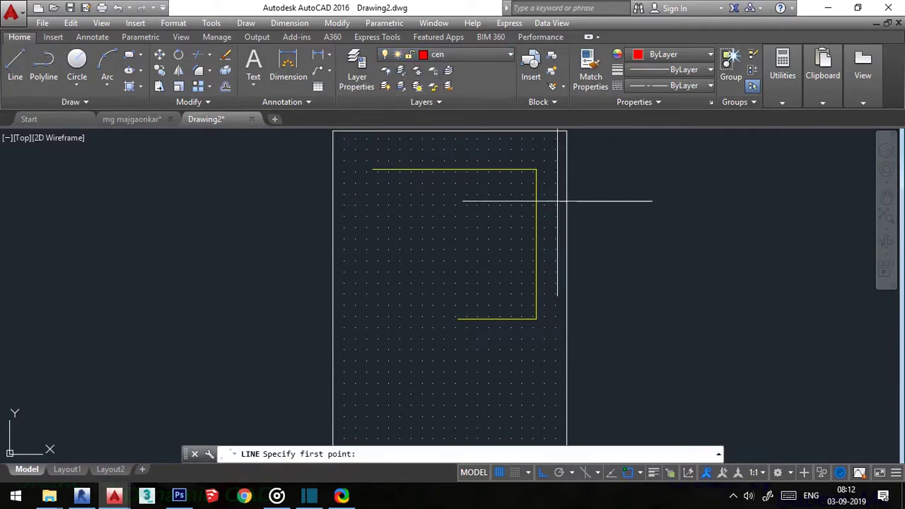
left_click(510, 188)
left_click(345, 204)
left_click(351, 380)
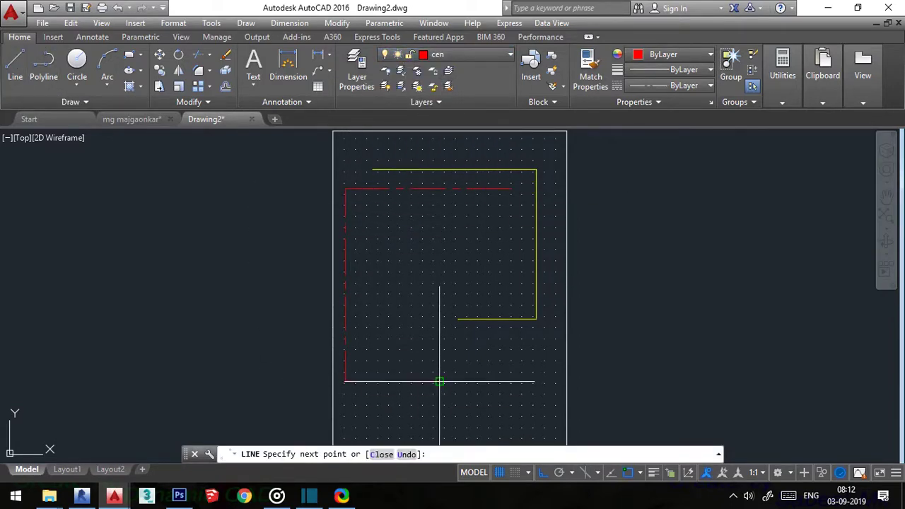
left_click(438, 381)
key("Return")
Switch off the current cen layer in the Layer Properties Manager, accepting the current-layer warning
left_click(173, 22)
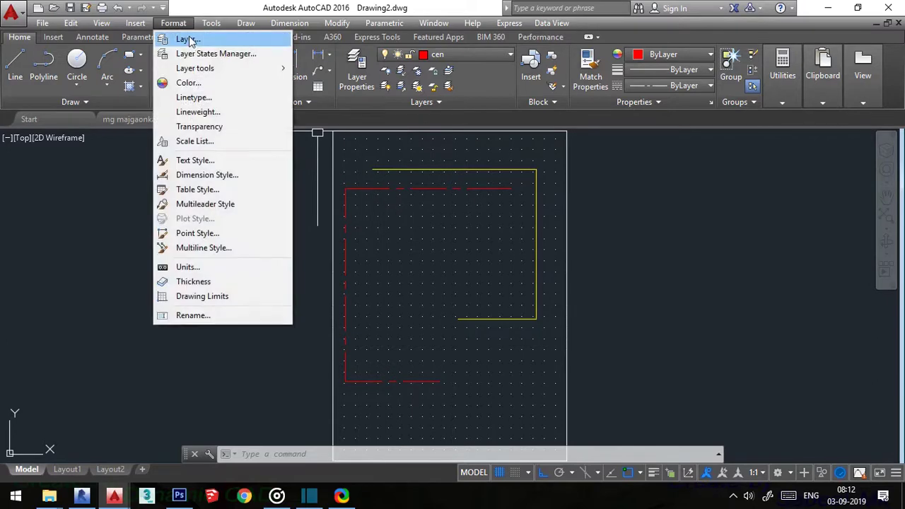
left_click(182, 38)
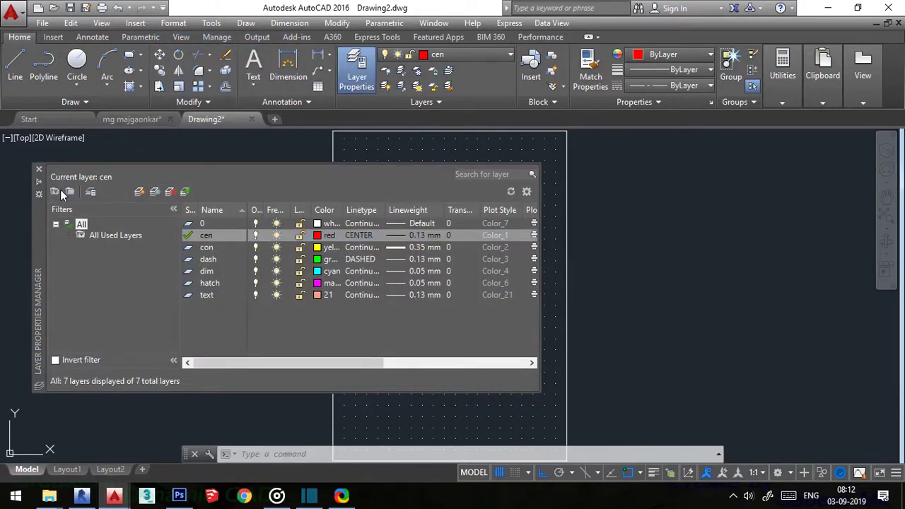
left_click_drag(34, 220, 47, 285)
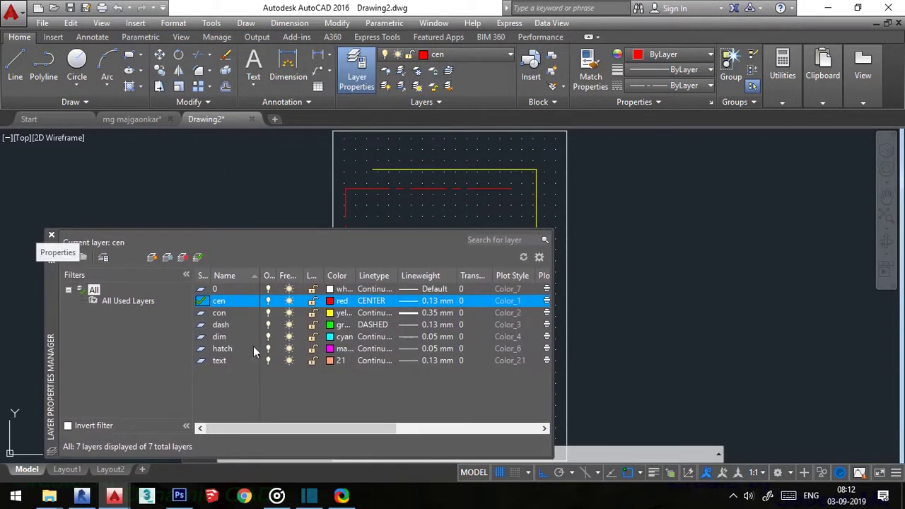
left_click(266, 298)
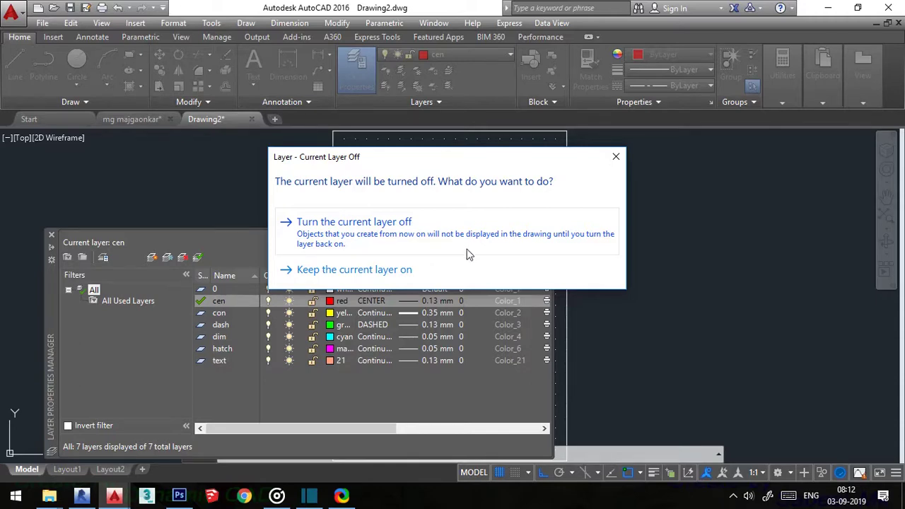
left_click(455, 232)
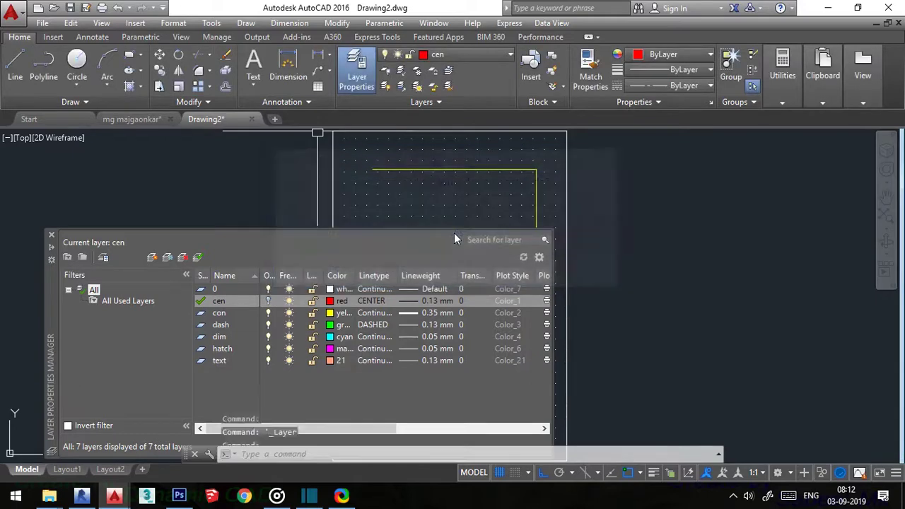
left_click(52, 237)
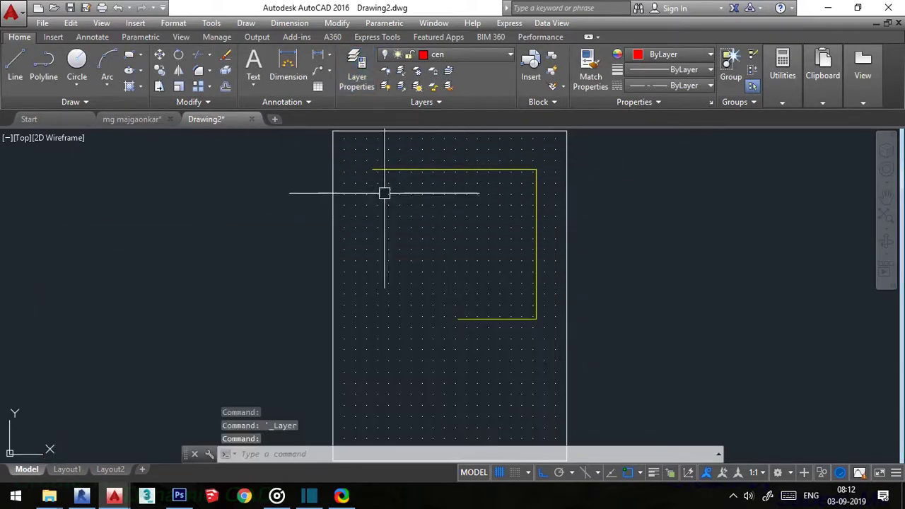
left_click(454, 54)
Toggle the current cen layer on, then switch it off again, confirming the warning
left_click(387, 87)
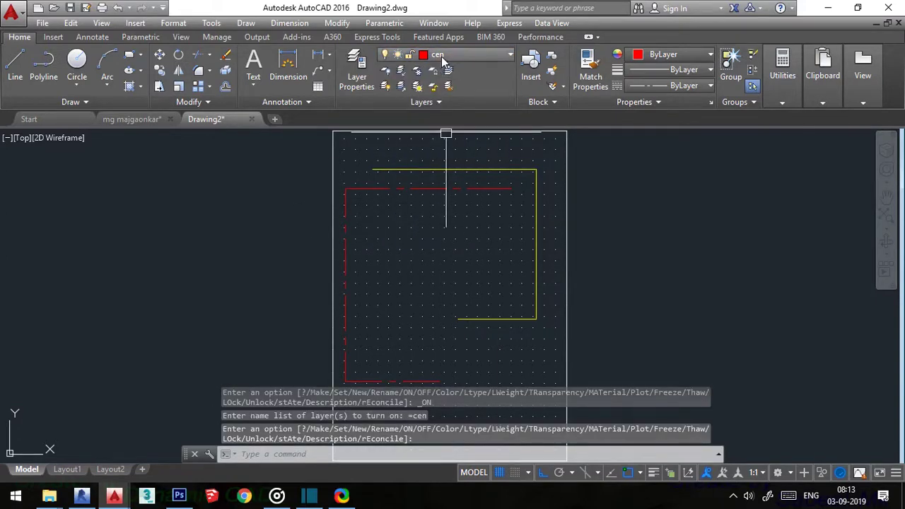
left_click(441, 55)
left_click(386, 86)
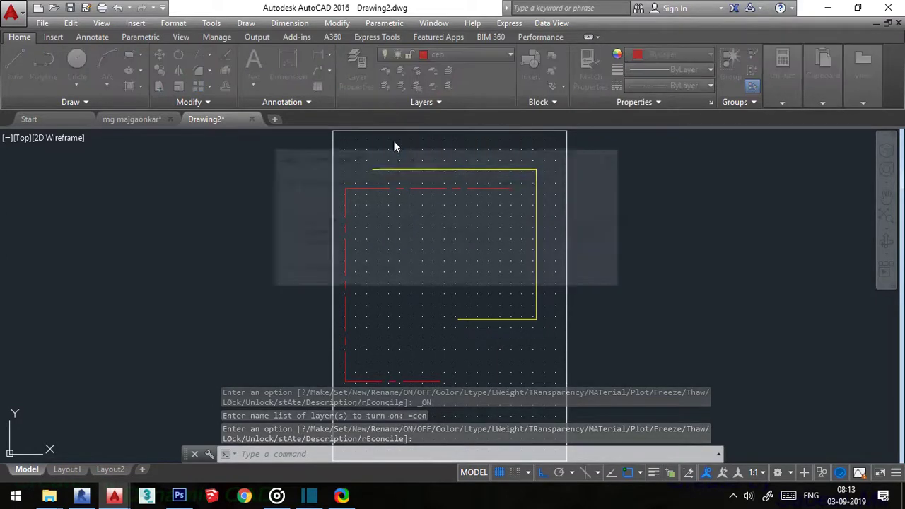
left_click(402, 223)
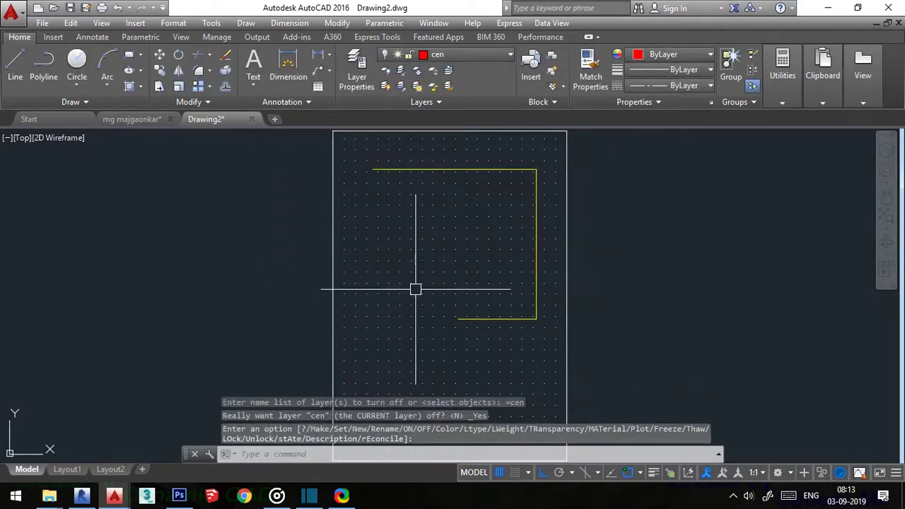
key("Escape")
Draw a bracket of lines on the hidden cen layer, then turn cen on to reveal it
type("l")
key("Return")
left_click(375, 224)
left_click(434, 224)
left_click(434, 304)
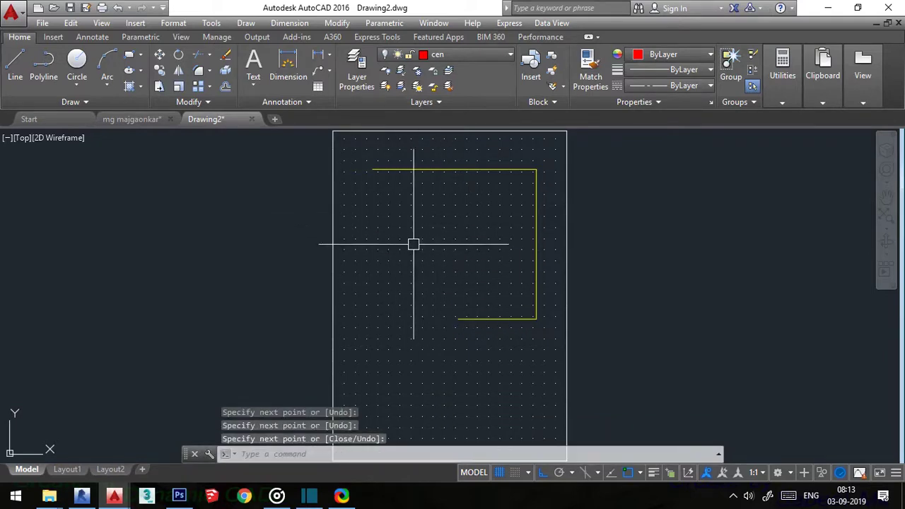
left_click(466, 55)
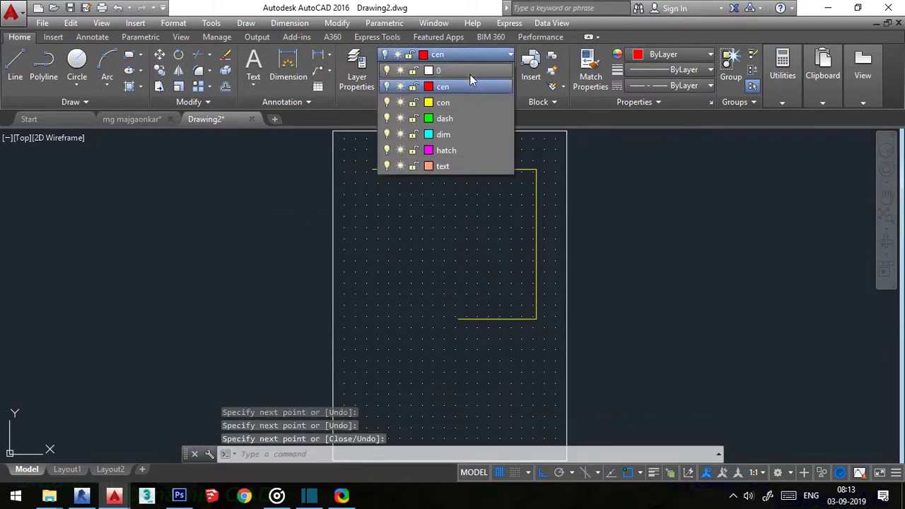
left_click(387, 87)
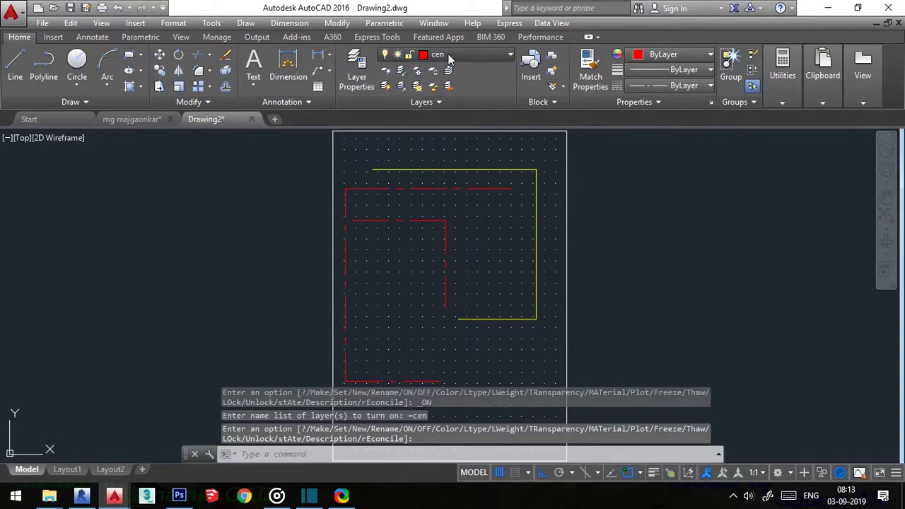
Turn the con layer off and on, freeze and thaw it, then try freezing cen
left_click(448, 54)
left_click(387, 102)
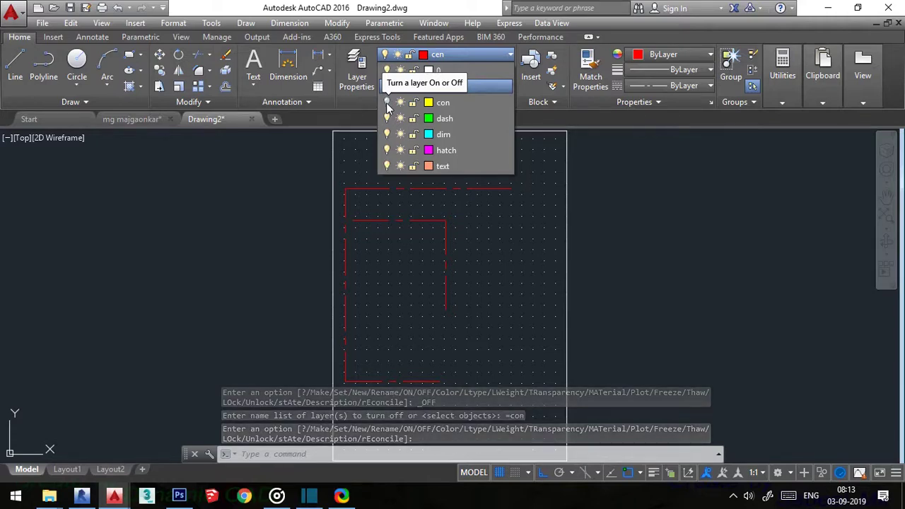
left_click(387, 103)
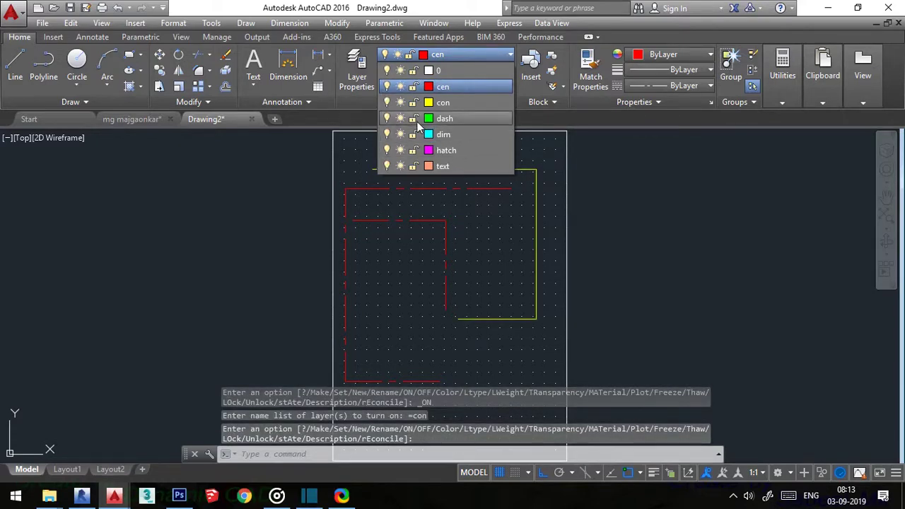
left_click(399, 102)
left_click(399, 103)
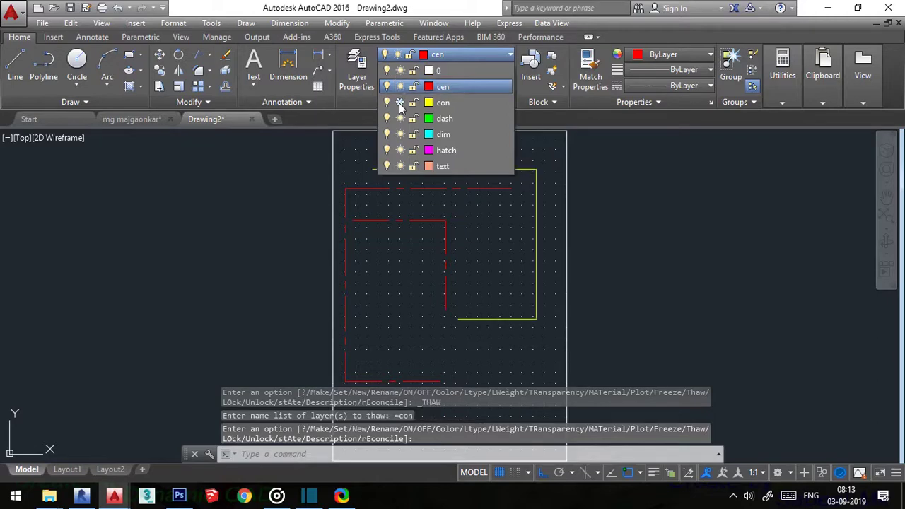
left_click(401, 86)
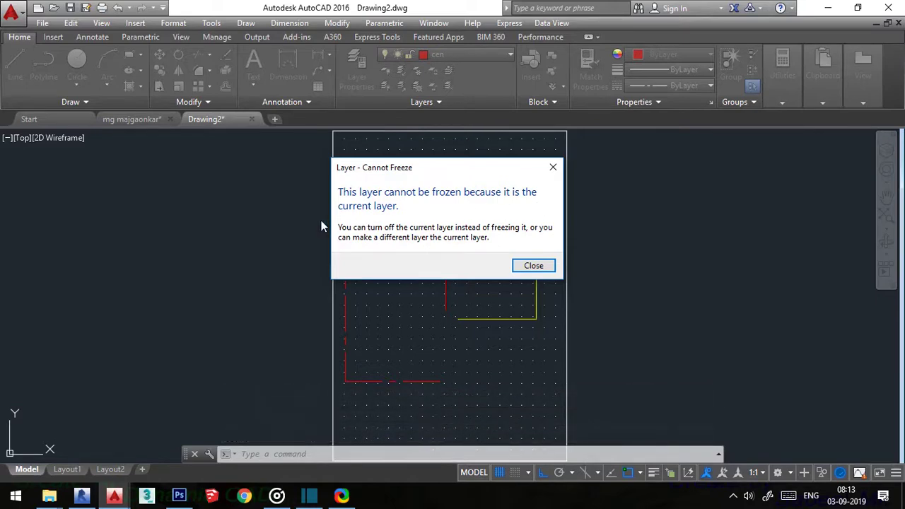
Dismiss the cannot-freeze warning, freeze then thaw the con layer, and lock it
left_click(534, 265)
left_click(449, 54)
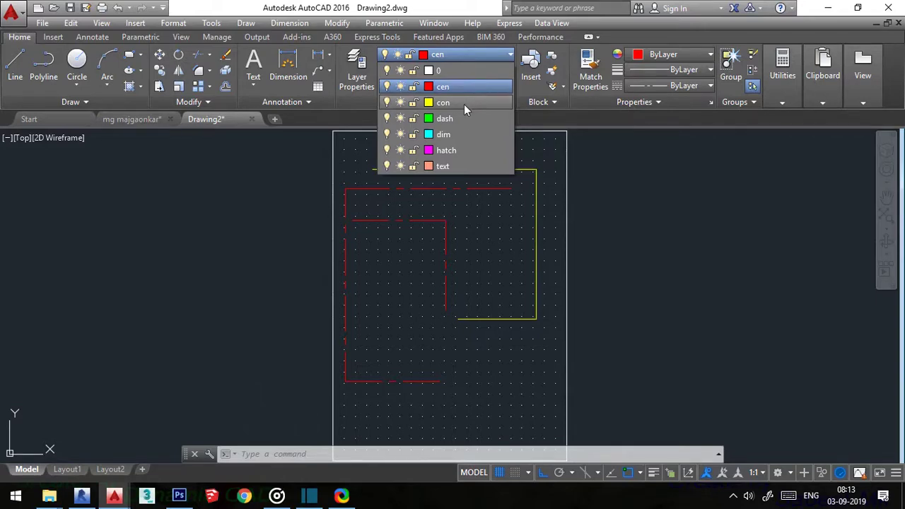
left_click(400, 103)
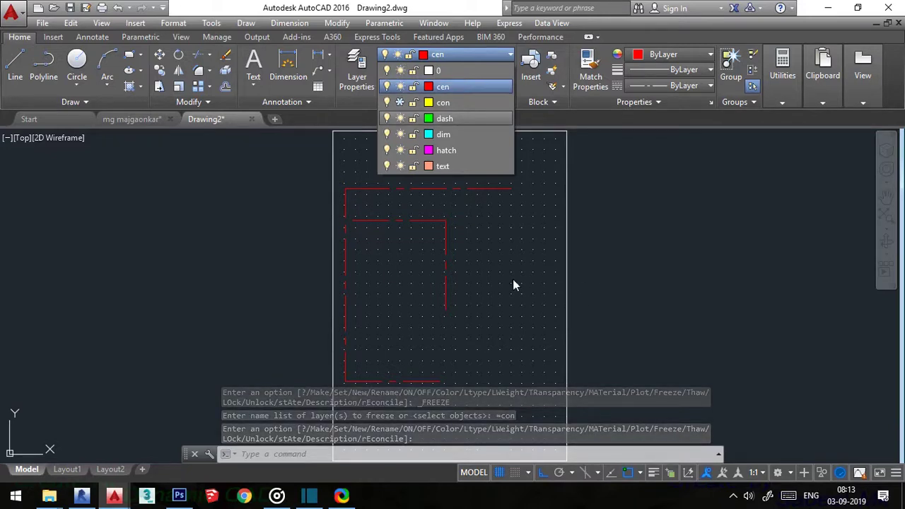
left_click(401, 102)
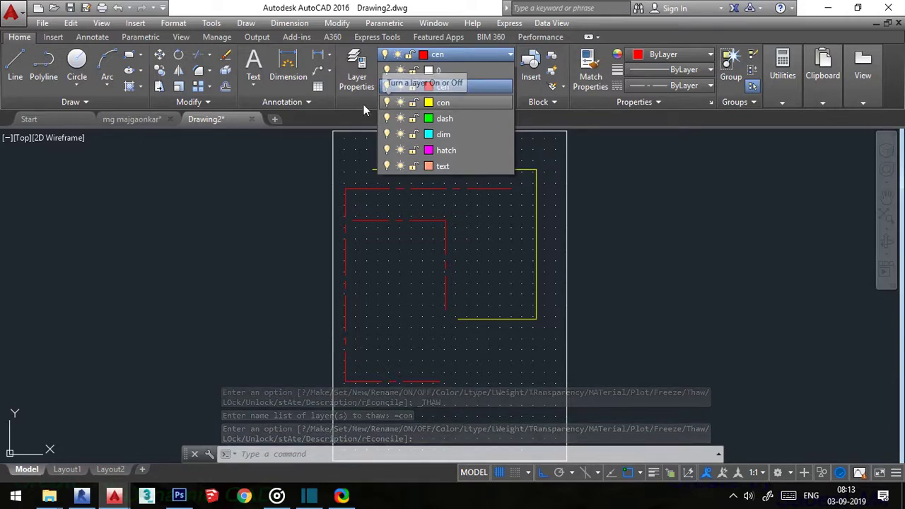
left_click(413, 103)
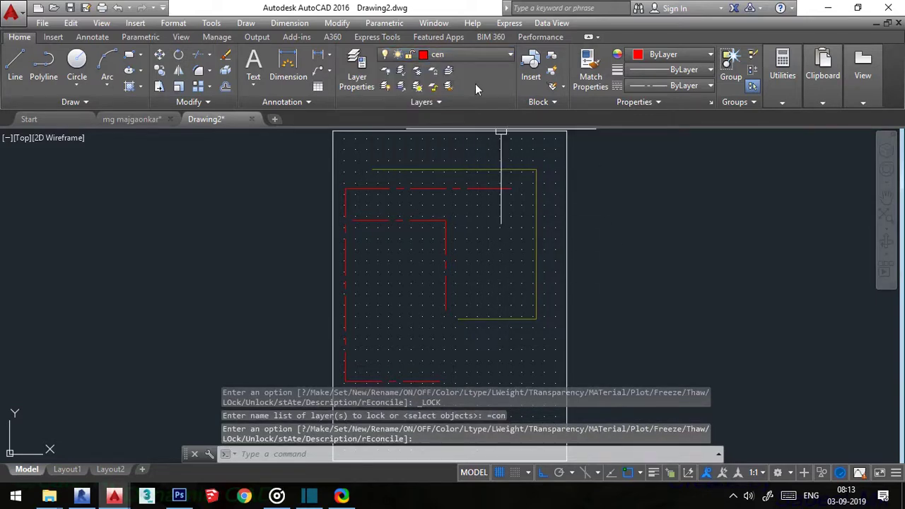
Try erasing the locked yellow con line with E, then unlock the con layer
type("e")
key("Return")
left_click(537, 196)
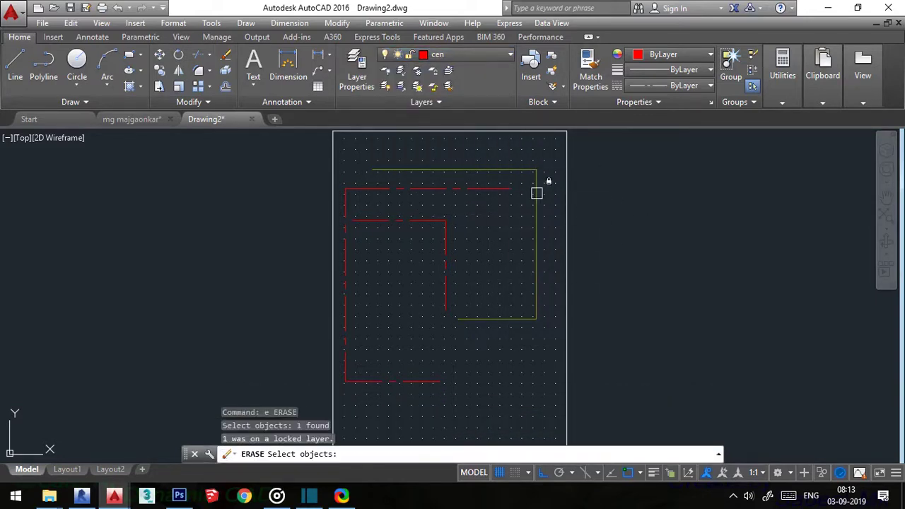
key("Escape")
left_click(546, 157)
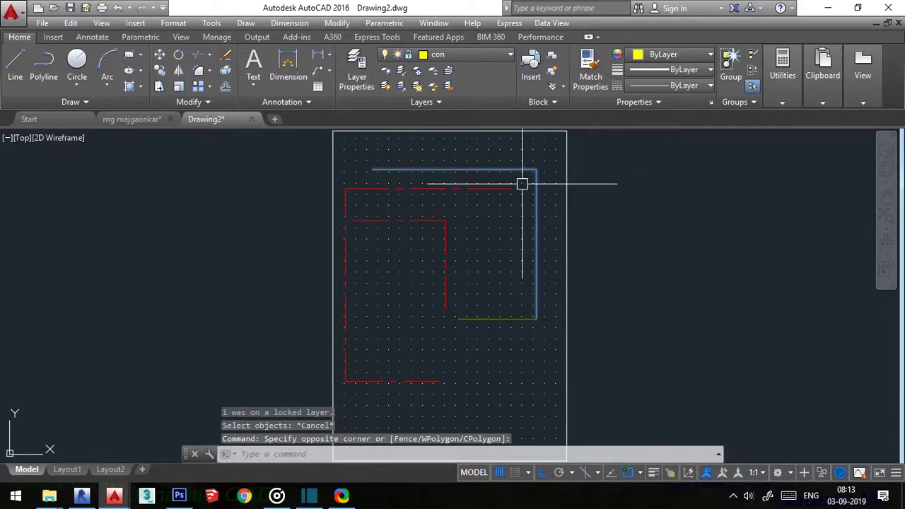
key("Escape")
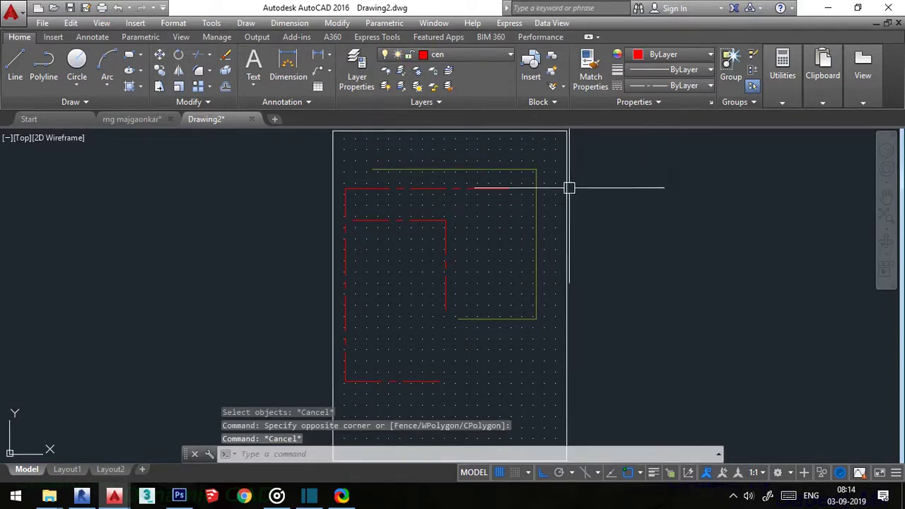
left_click(545, 159)
key("Escape")
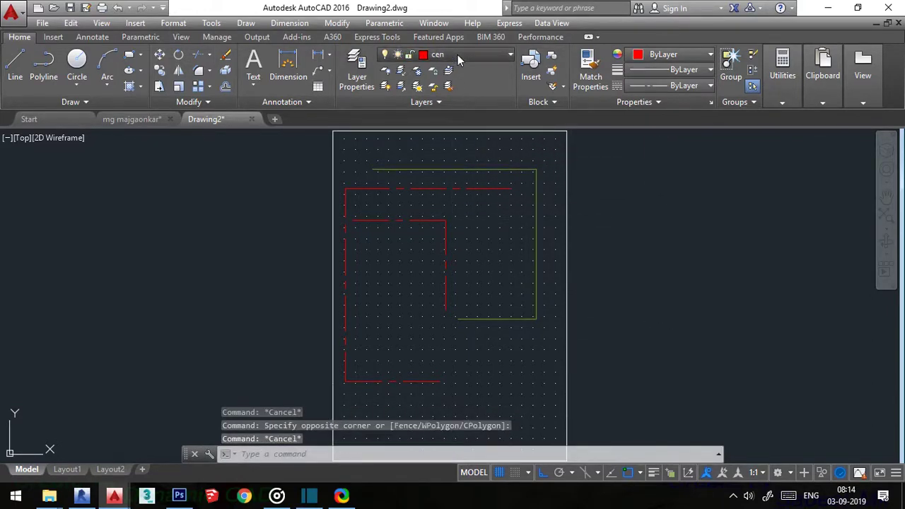
left_click(458, 54)
left_click(415, 104)
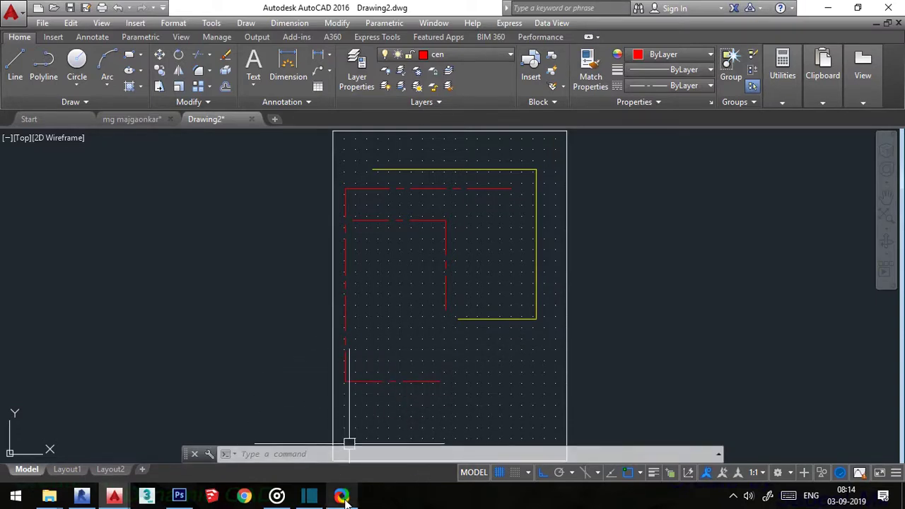
left_click(733, 495)
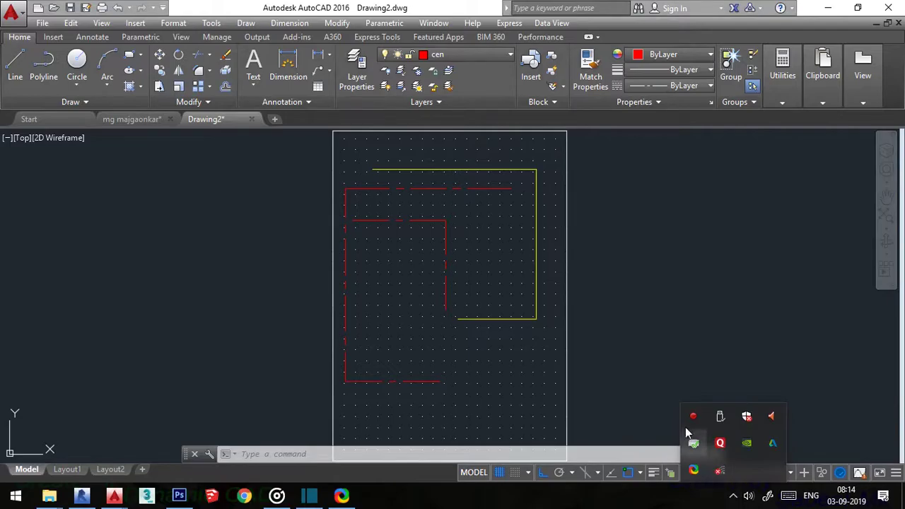